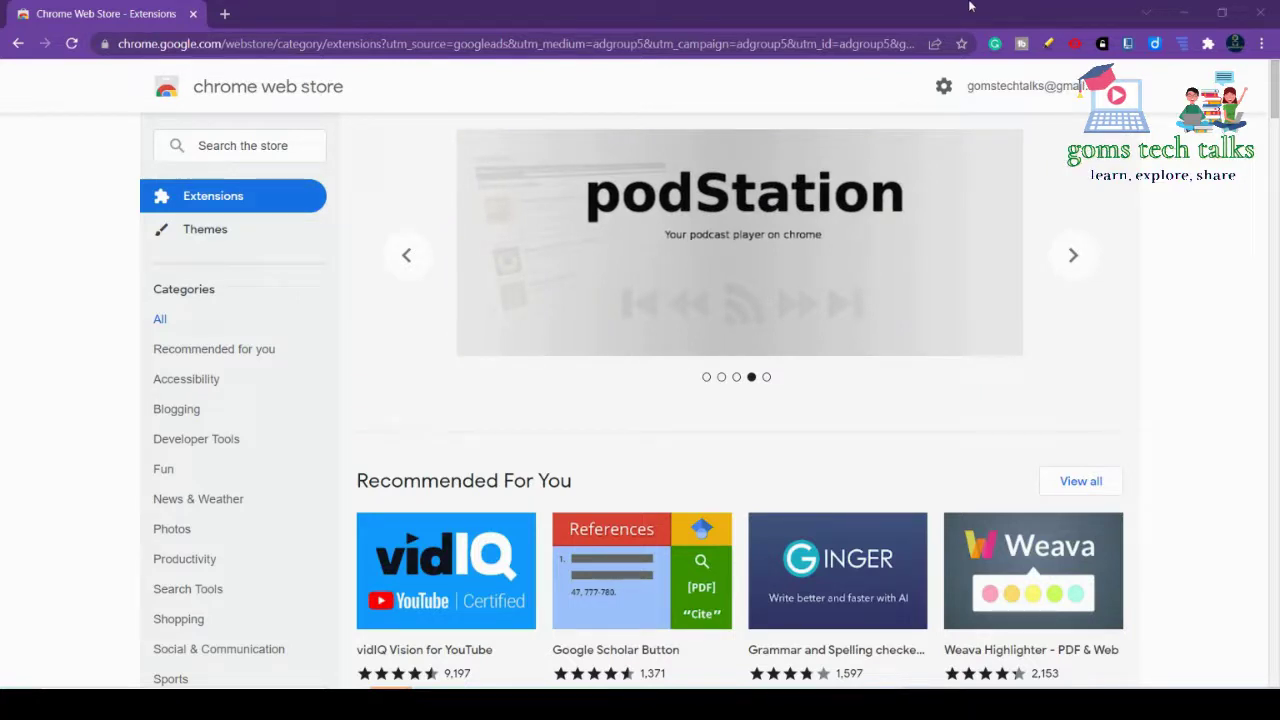
- Search the store for EquatIO and open the EquatIO - Math made digital extension's listing
{"action": "left_click", "coordinate": [233, 146]}
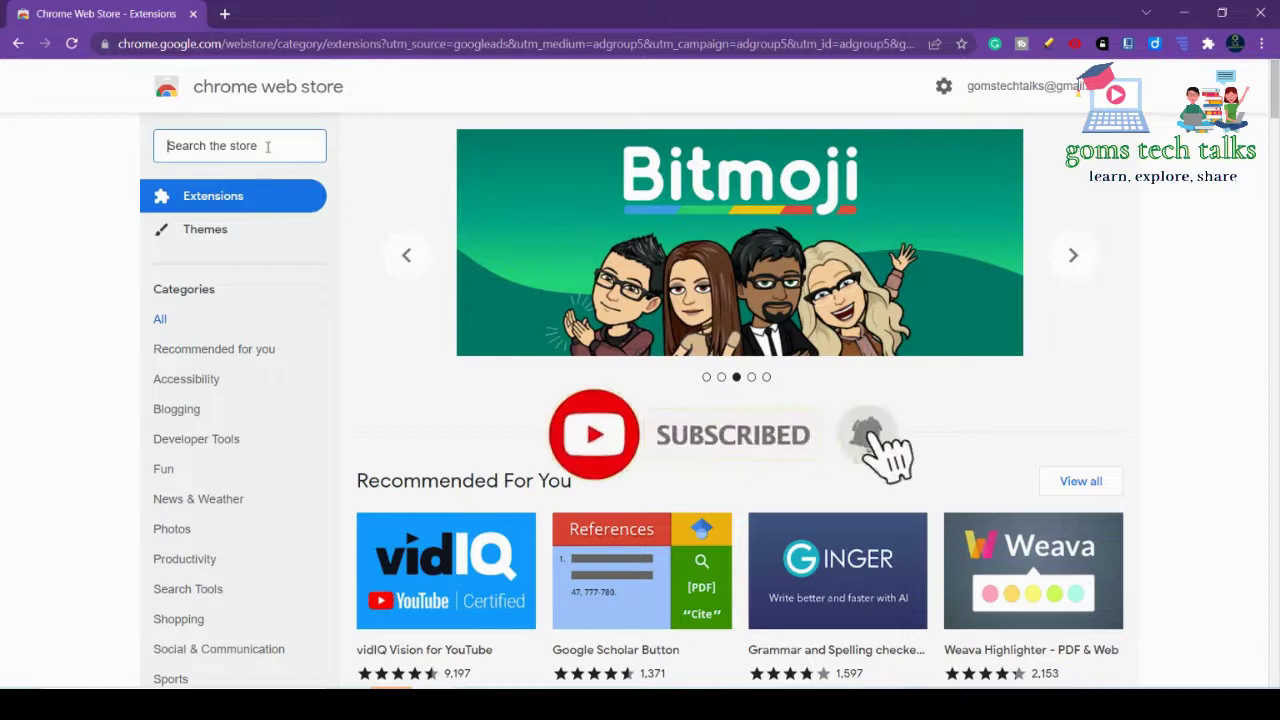
{"action": "type", "text": "Eq"}
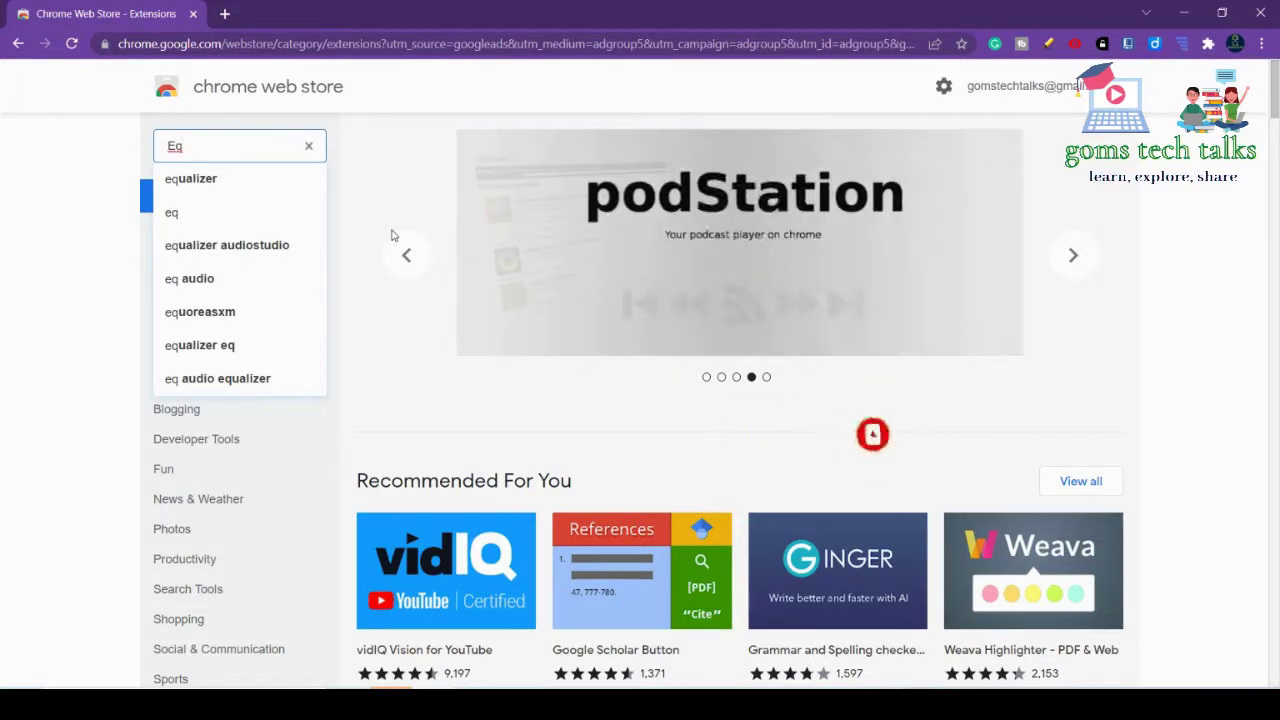
{"action": "type", "text": "u"}
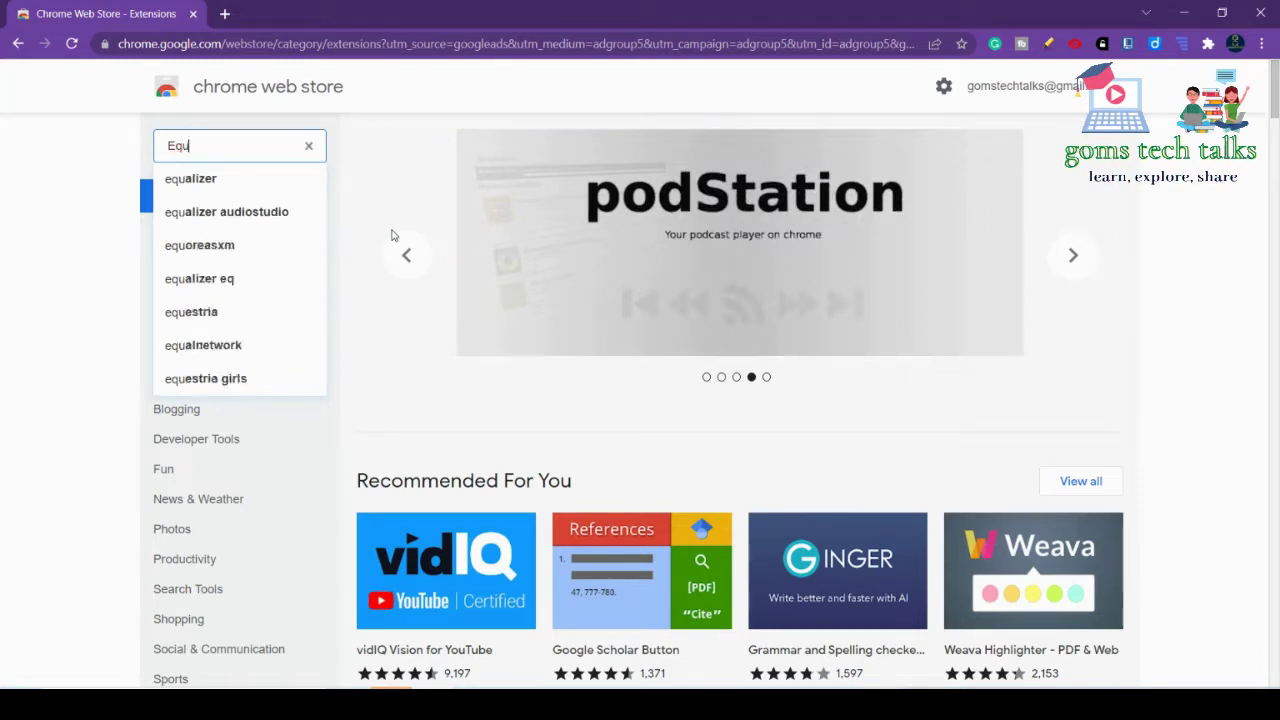
{"action": "type", "text": "alIO"}
{"action": "key", "text": "Return"}
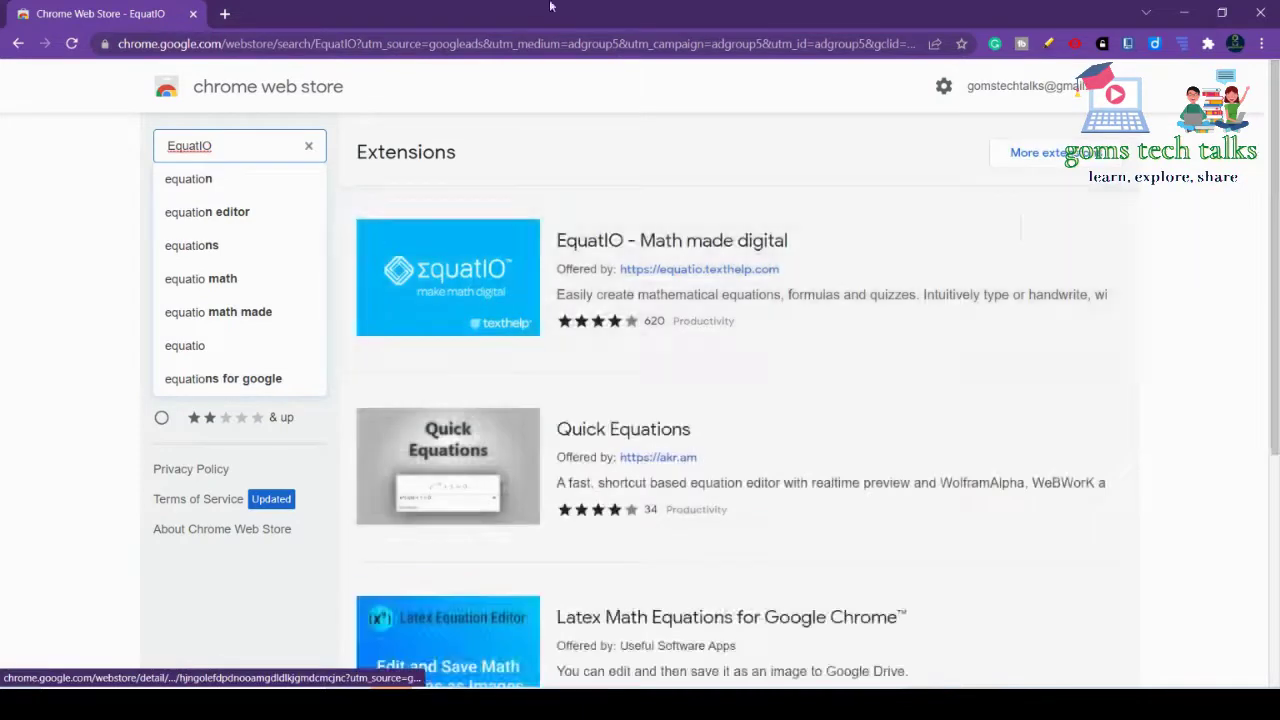
{"action": "left_click", "coordinate": [628, 254]}
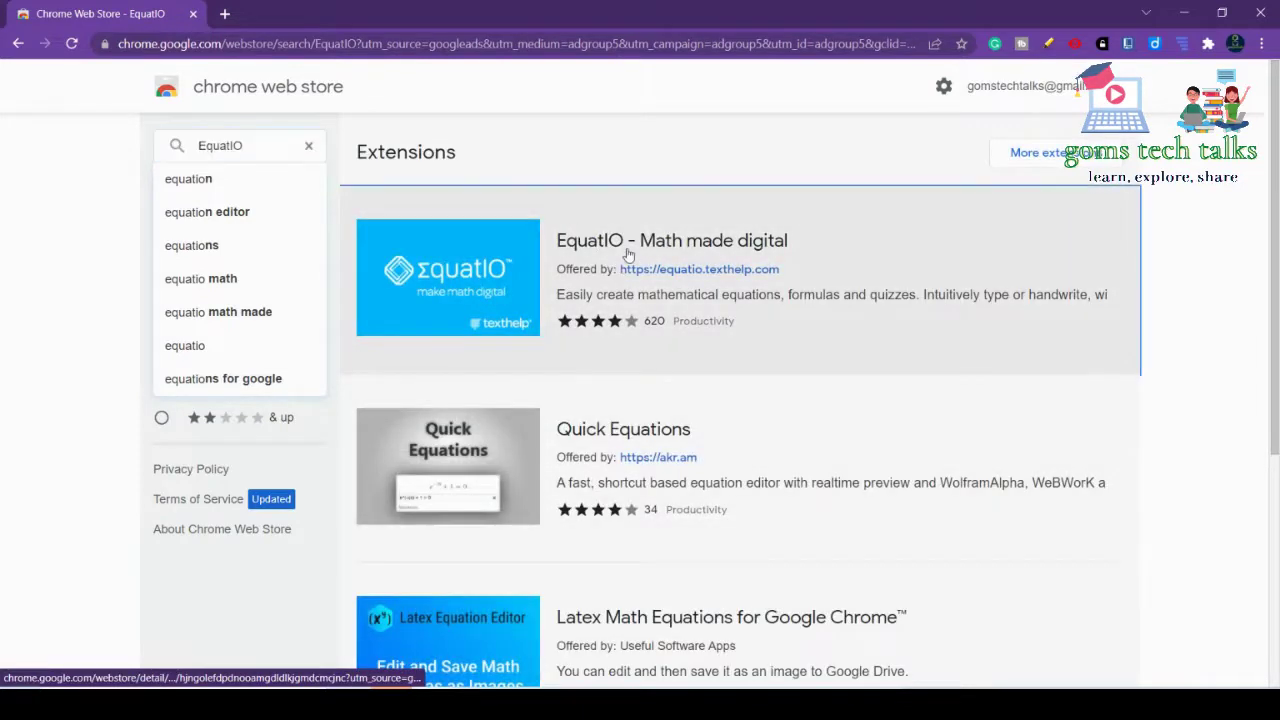
- Review the EquatIO overview and add the extension to Chrome, confirming the installation
{"action": "scroll", "coordinate": [814, 346], "scroll_direction": "down", "scroll_amount": 7}
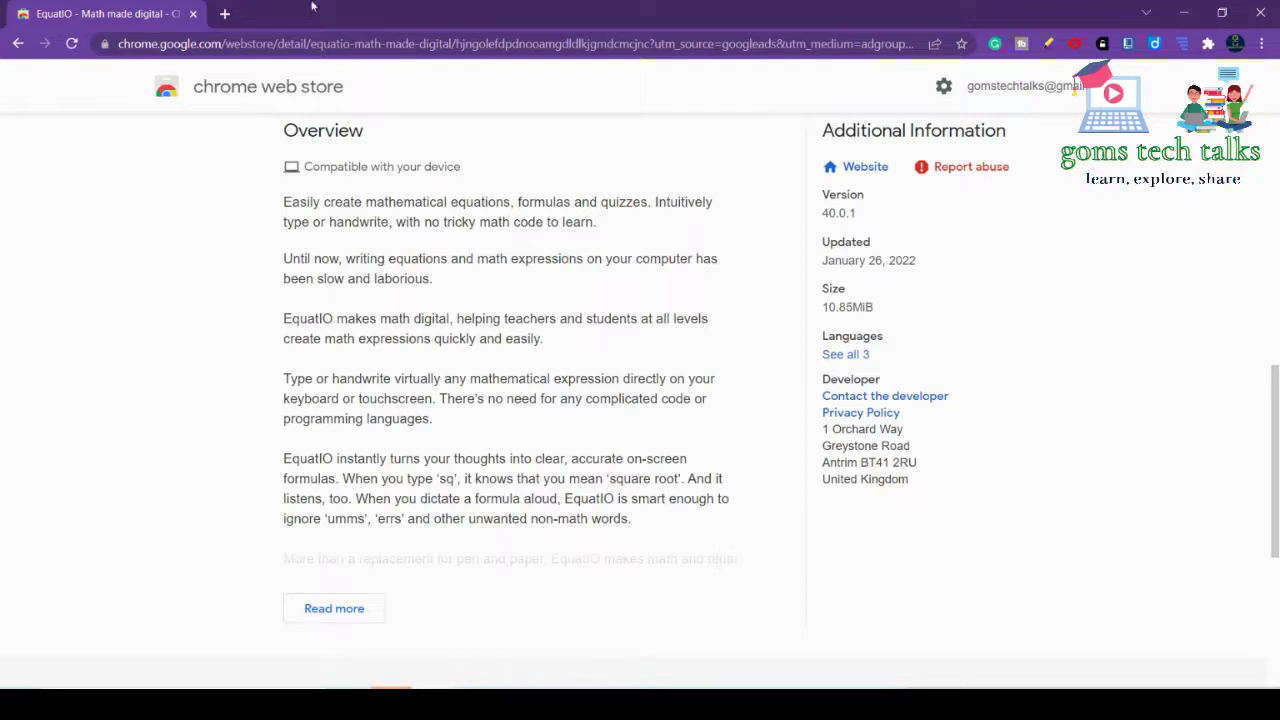
{"action": "scroll", "coordinate": [646, 417], "scroll_direction": "up", "scroll_amount": 5}
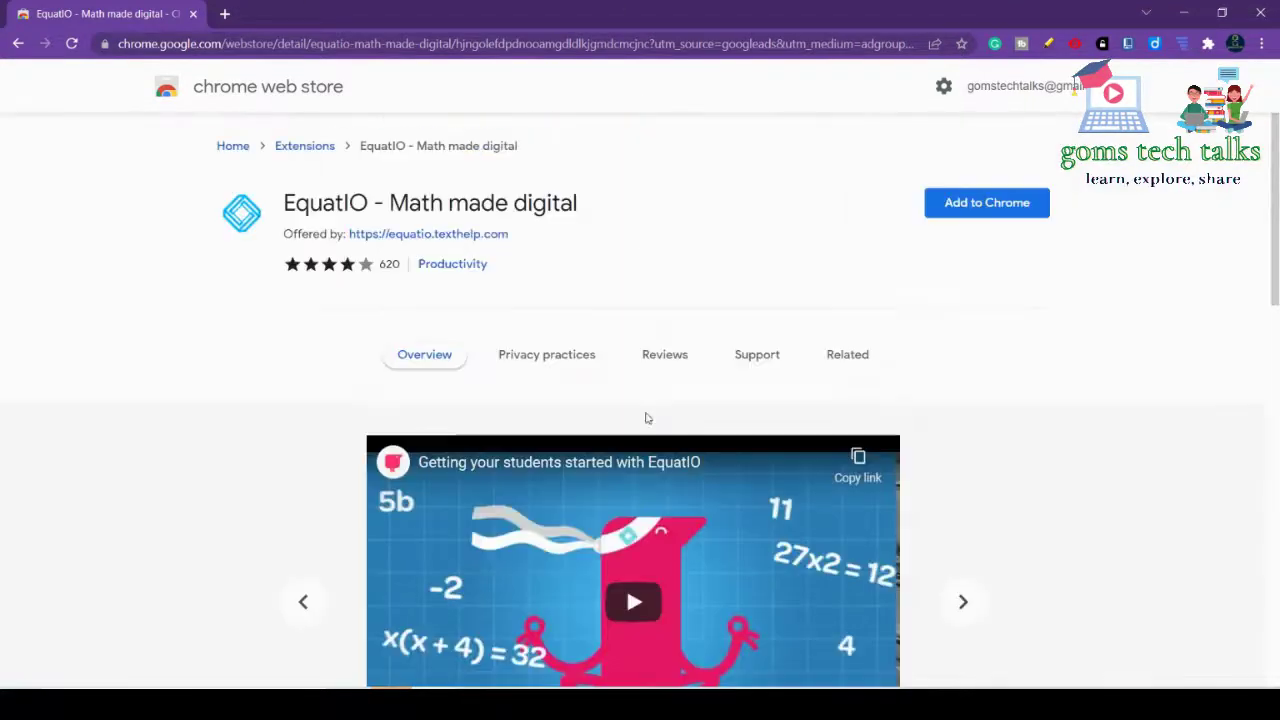
{"action": "left_click", "coordinate": [980, 203]}
{"action": "left_click", "coordinate": [703, 206]}
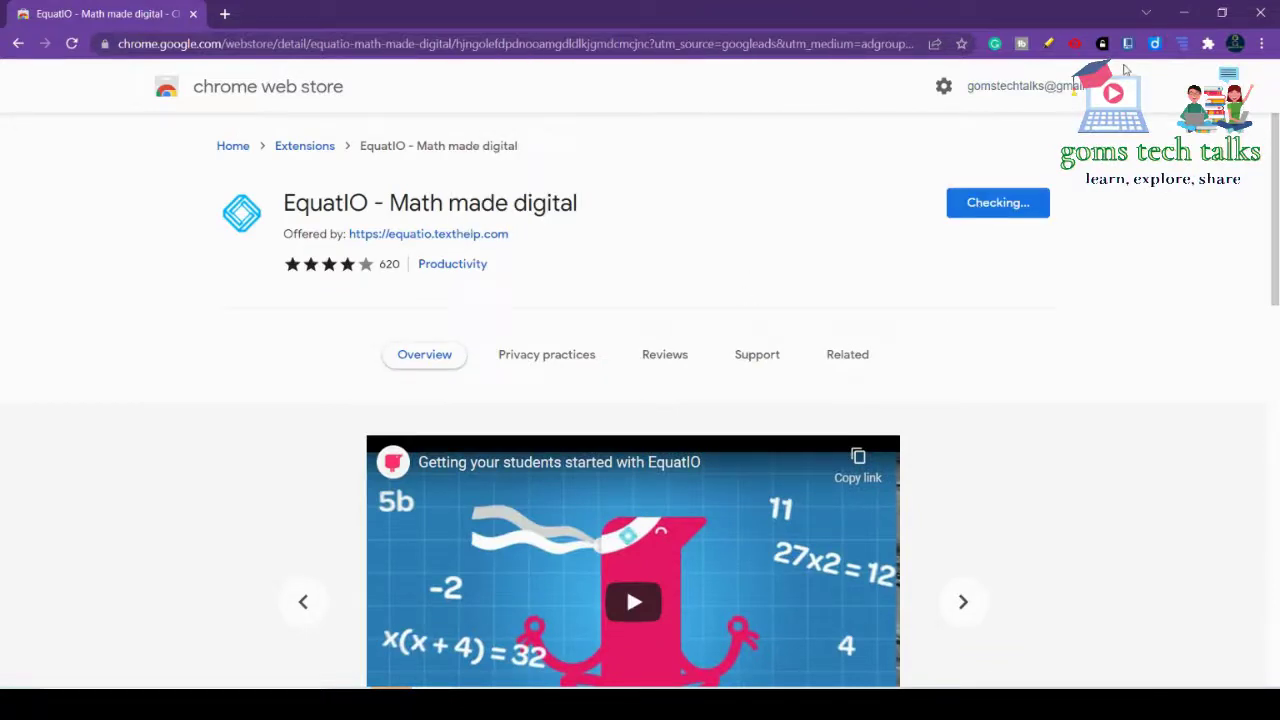
- In a new browser tab, pin the EquatIO - Math made digital extension so it stays accessible
{"action": "left_click", "coordinate": [223, 14]}
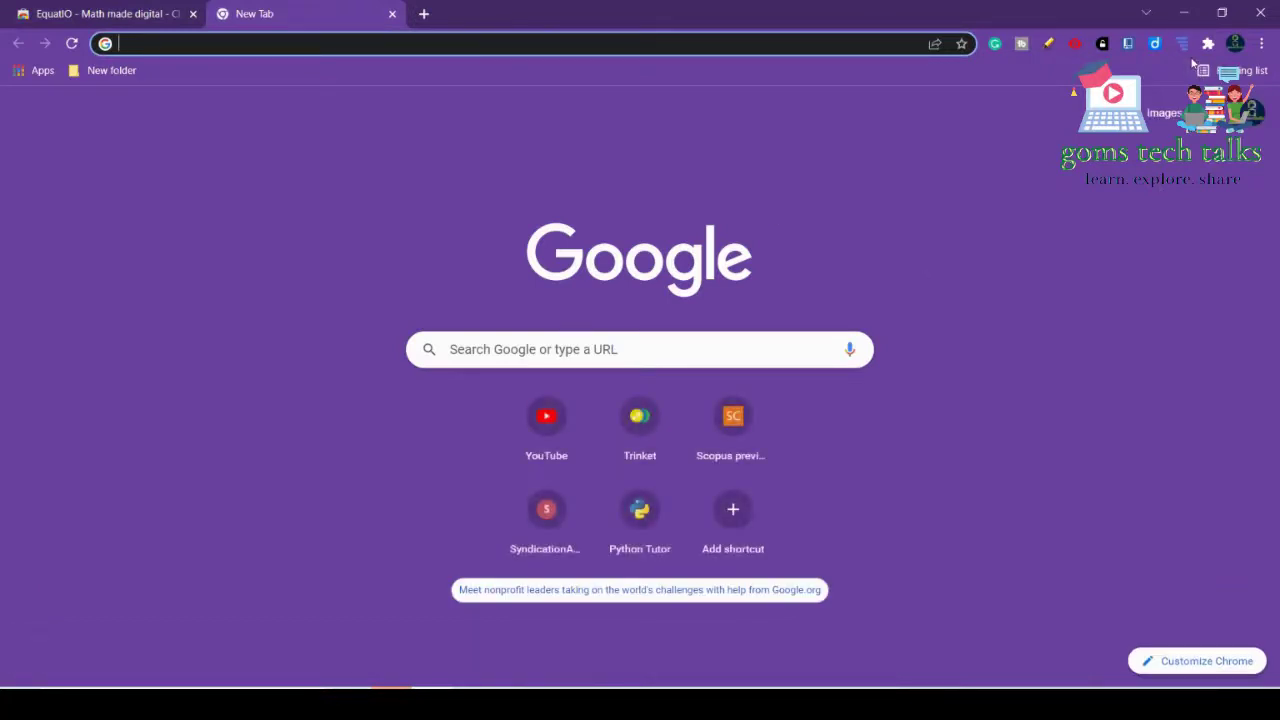
{"action": "left_click", "coordinate": [1207, 44]}
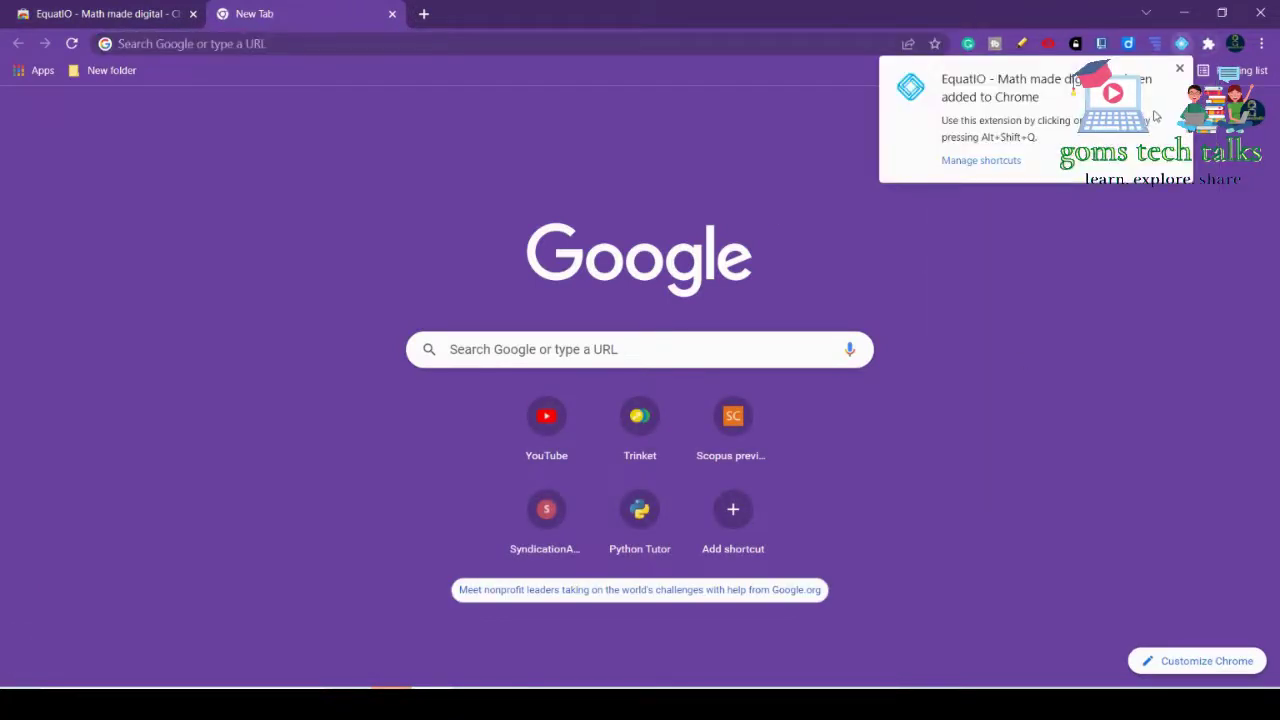
{"action": "left_click", "coordinate": [1208, 44]}
{"action": "scroll", "coordinate": [1040, 200], "scroll_direction": "down", "scroll_amount": 2}
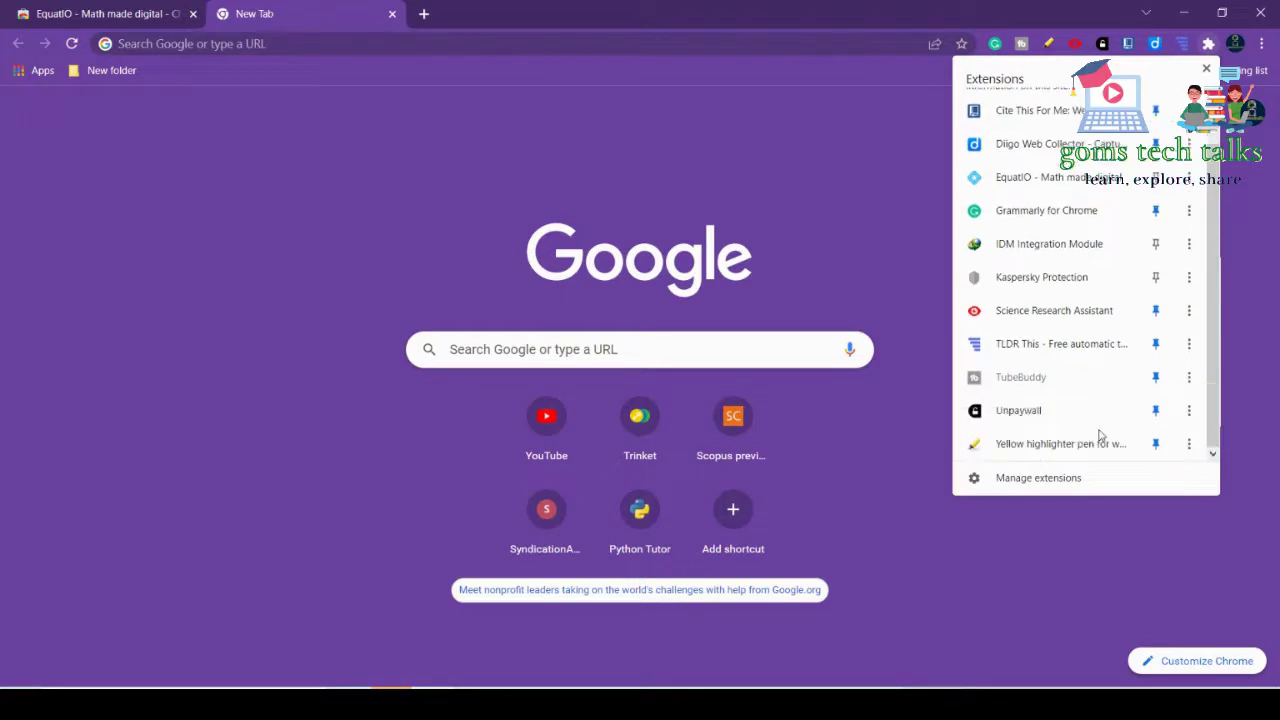
{"action": "scroll", "coordinate": [1033, 195], "scroll_direction": "up", "scroll_amount": 2}
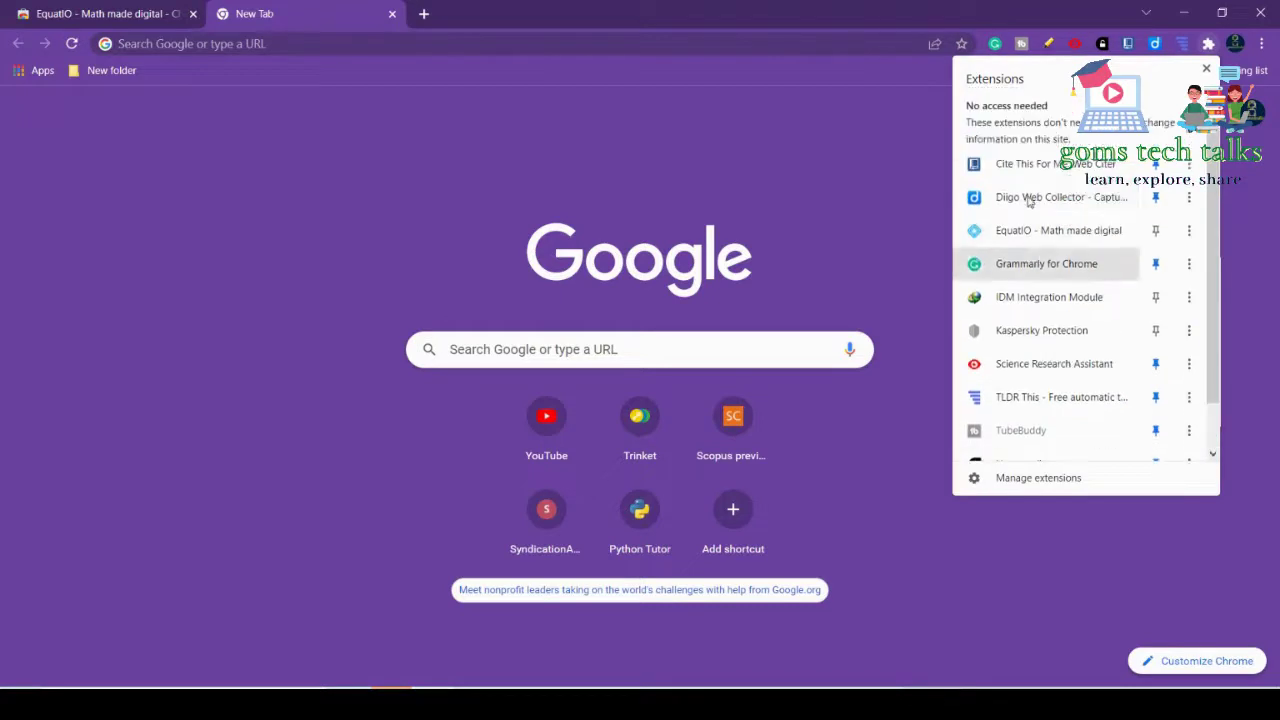
{"action": "left_click", "coordinate": [1155, 230]}
{"action": "left_click", "coordinate": [1182, 57]}
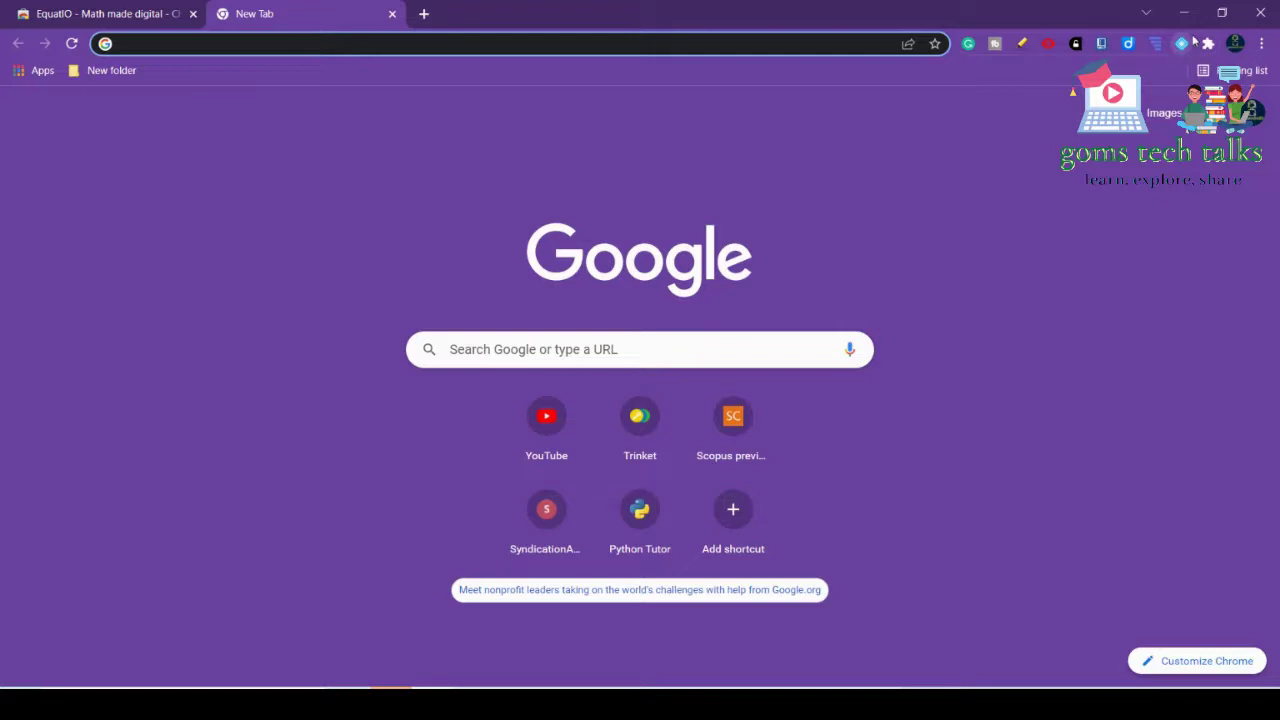
- Launch EquatIO, sign in with Google and allow it access to the account
{"action": "left_click", "coordinate": [1181, 43]}
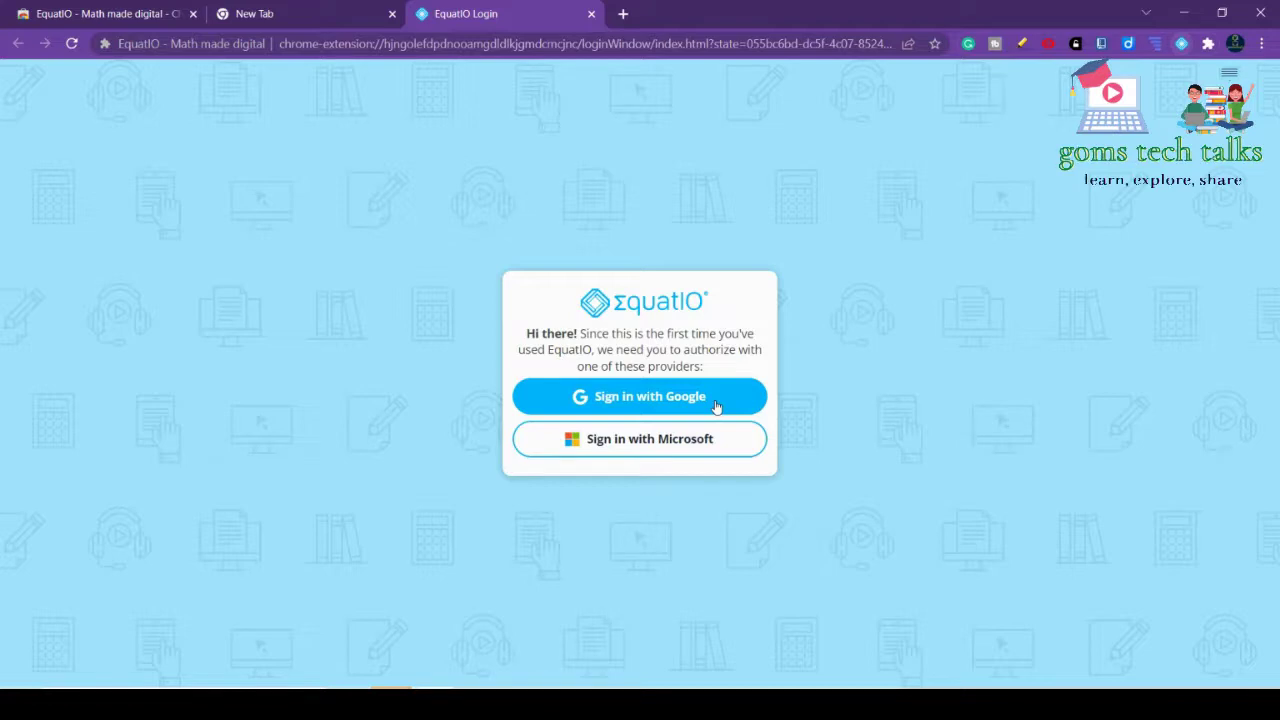
{"action": "left_click", "coordinate": [716, 400]}
{"action": "left_click", "coordinate": [714, 405]}
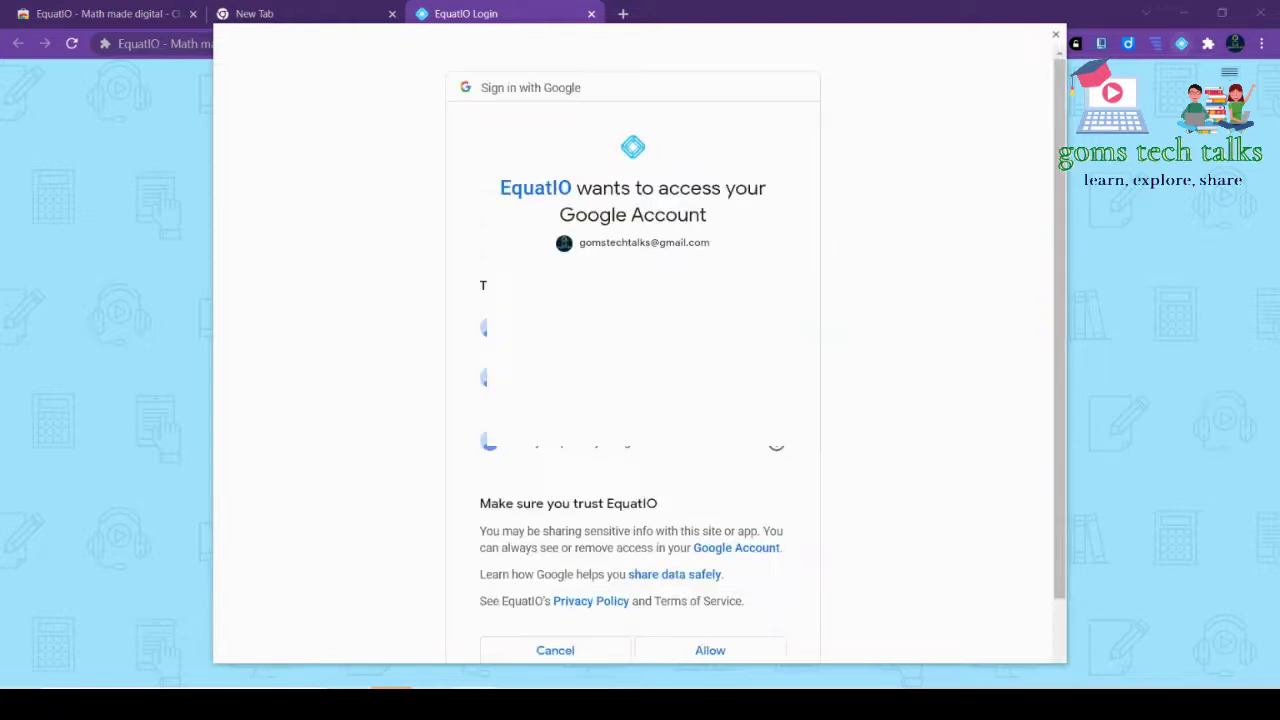
{"action": "scroll", "coordinate": [723, 609], "scroll_direction": "down", "scroll_amount": 2}
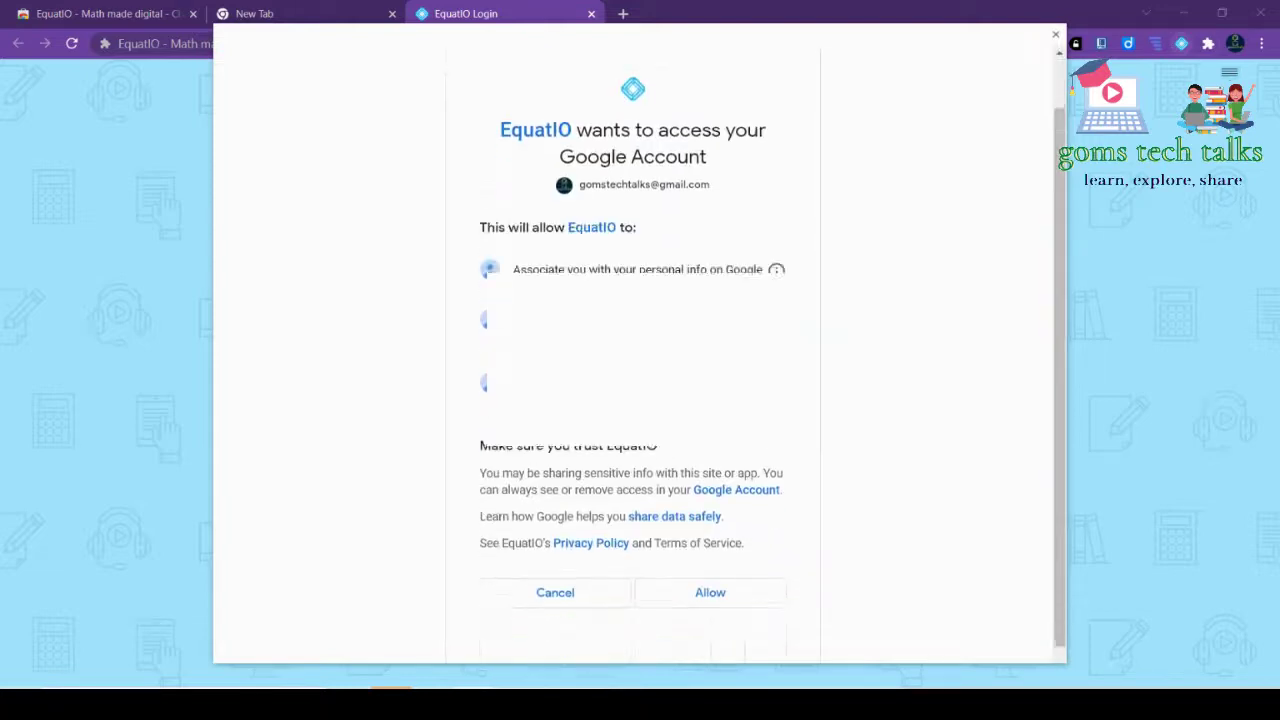
{"action": "left_click", "coordinate": [740, 574]}
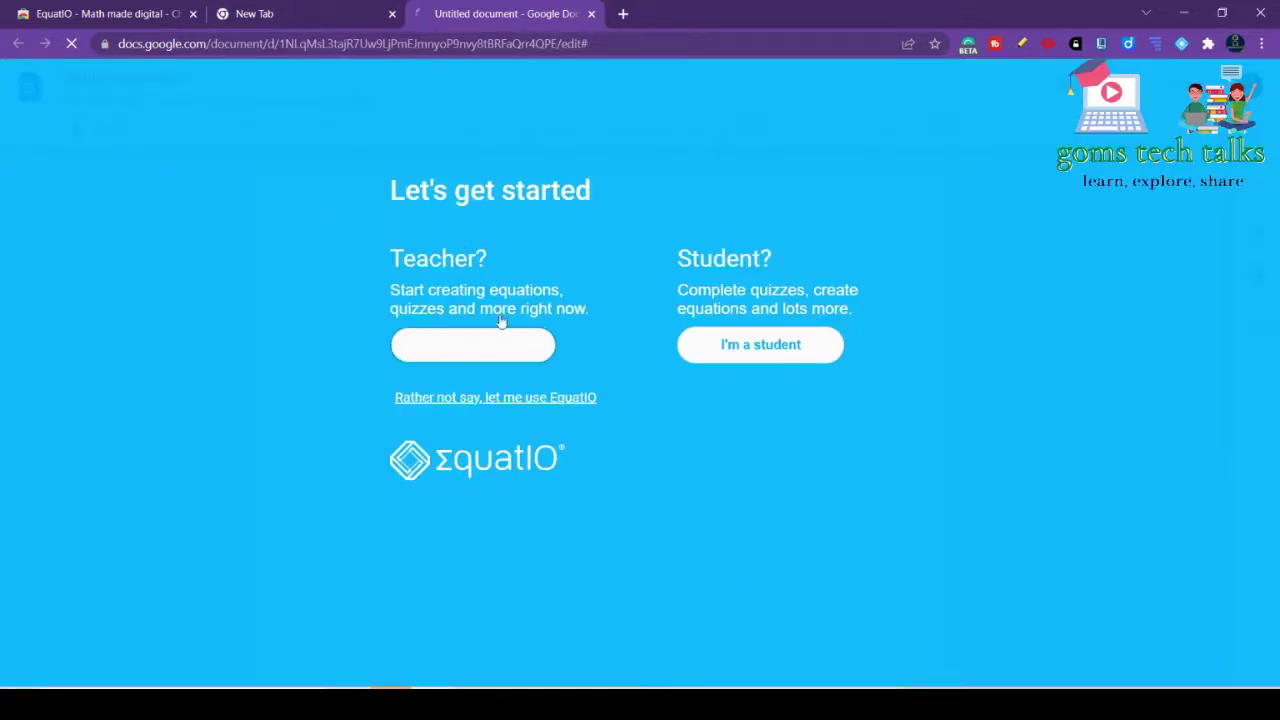
- Choose the teacher role for getting started with EquatIO
{"action": "left_click", "coordinate": [508, 349]}
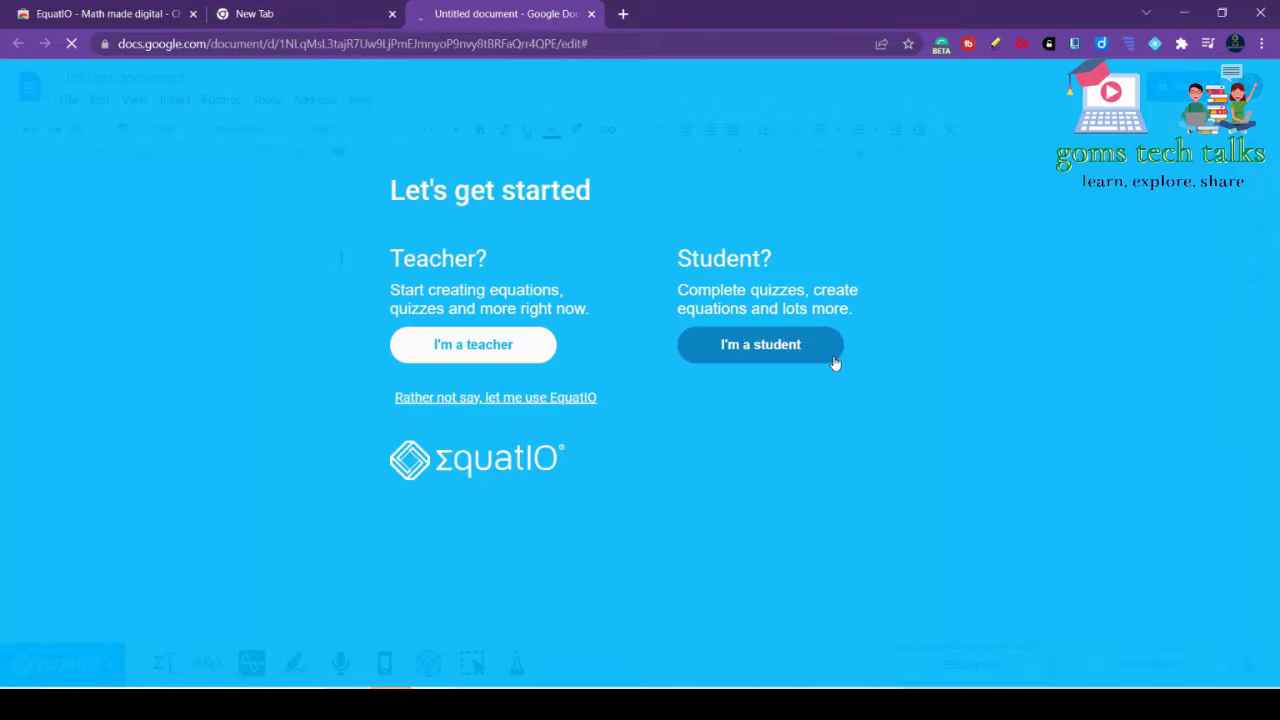
{"action": "left_click", "coordinate": [714, 335]}
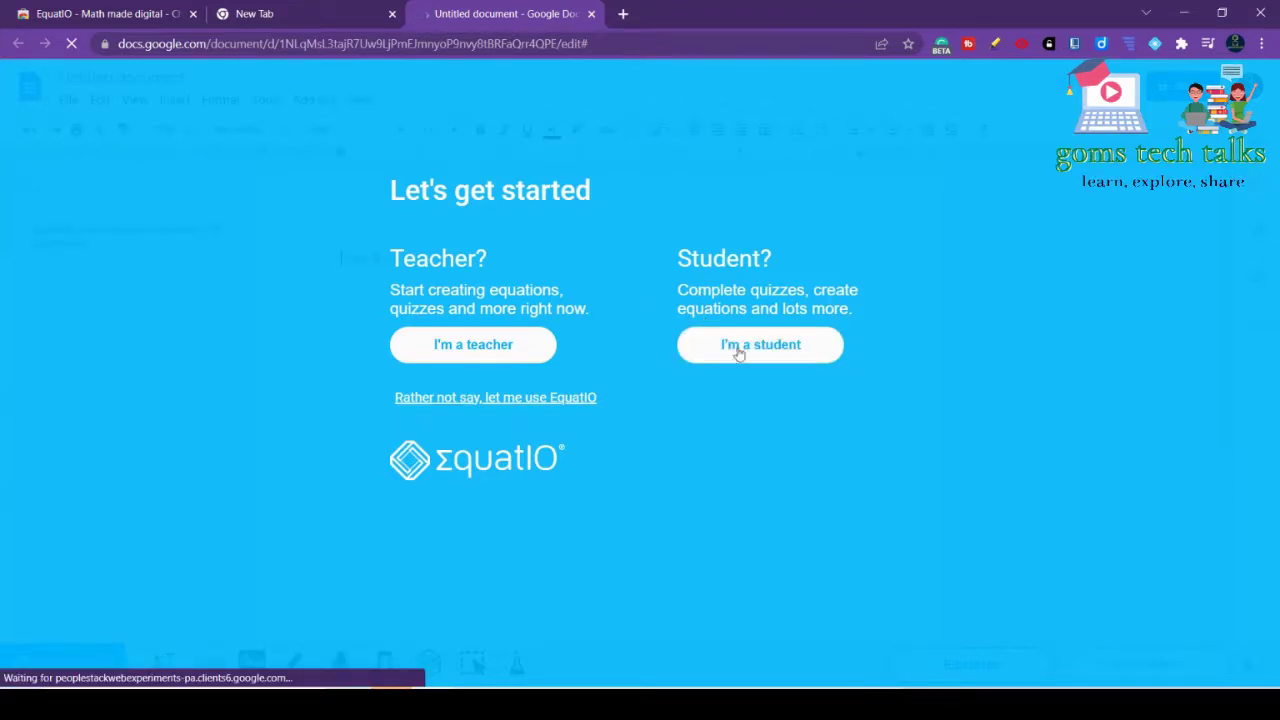
{"action": "left_click", "coordinate": [509, 363]}
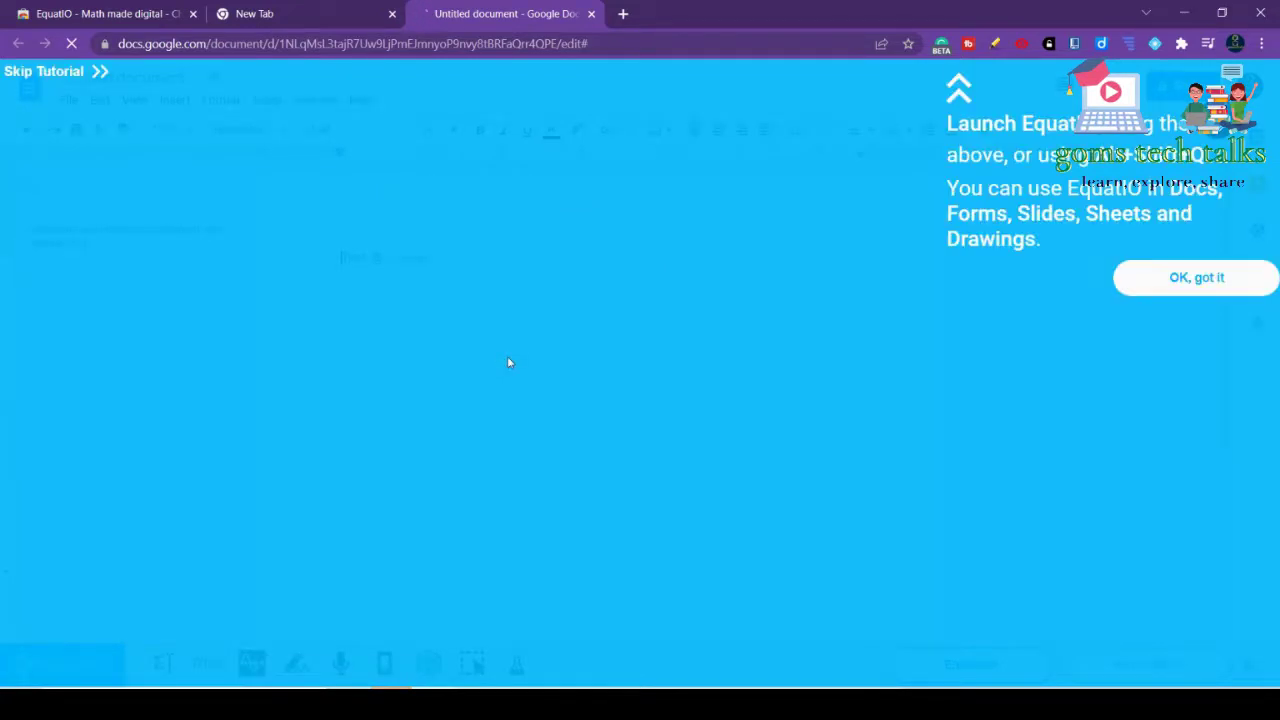
- Go through the EquatIO tutorial, opening the Math editor and acknowledging its hints
{"action": "left_click", "coordinate": [1188, 281]}
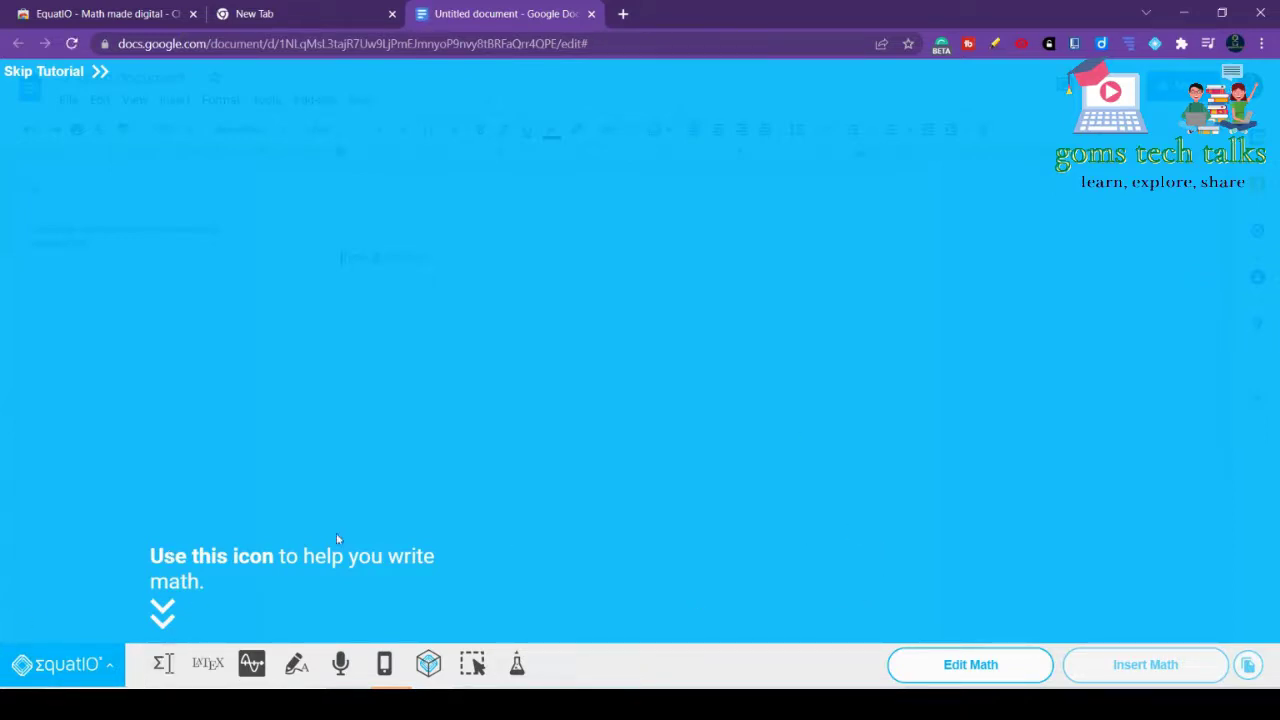
{"action": "left_click", "coordinate": [163, 663]}
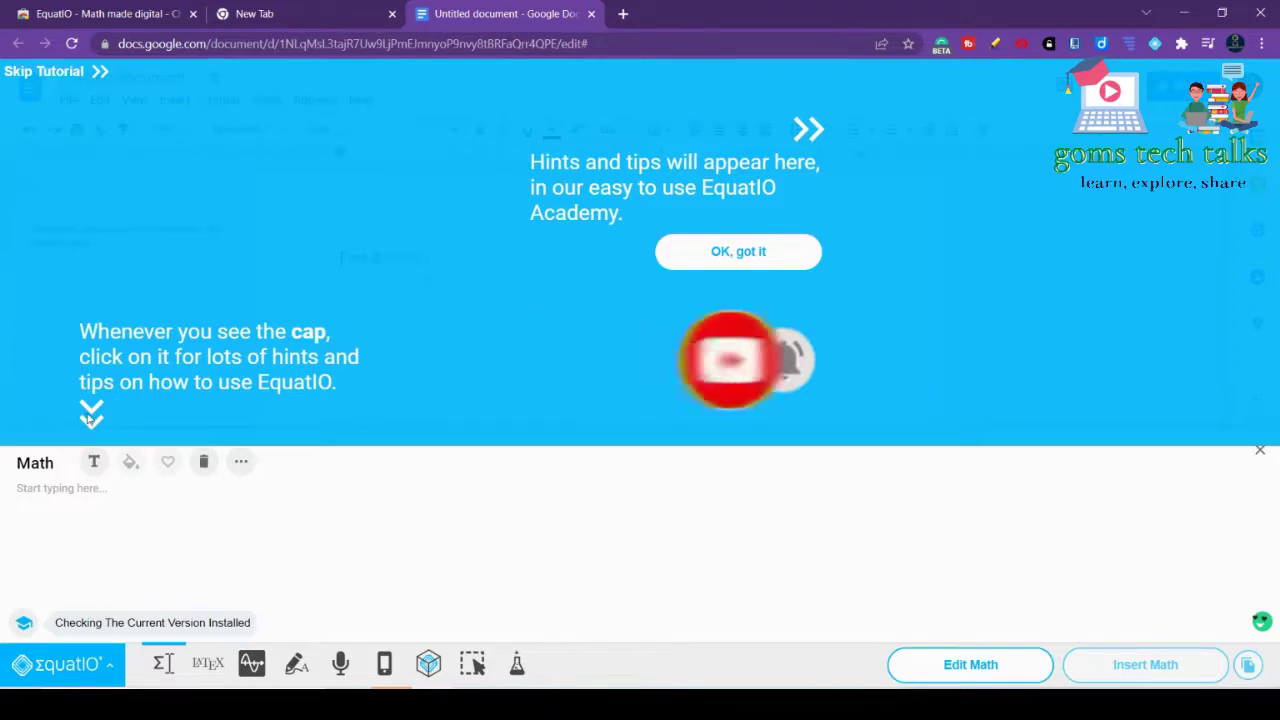
{"action": "left_click", "coordinate": [735, 260]}
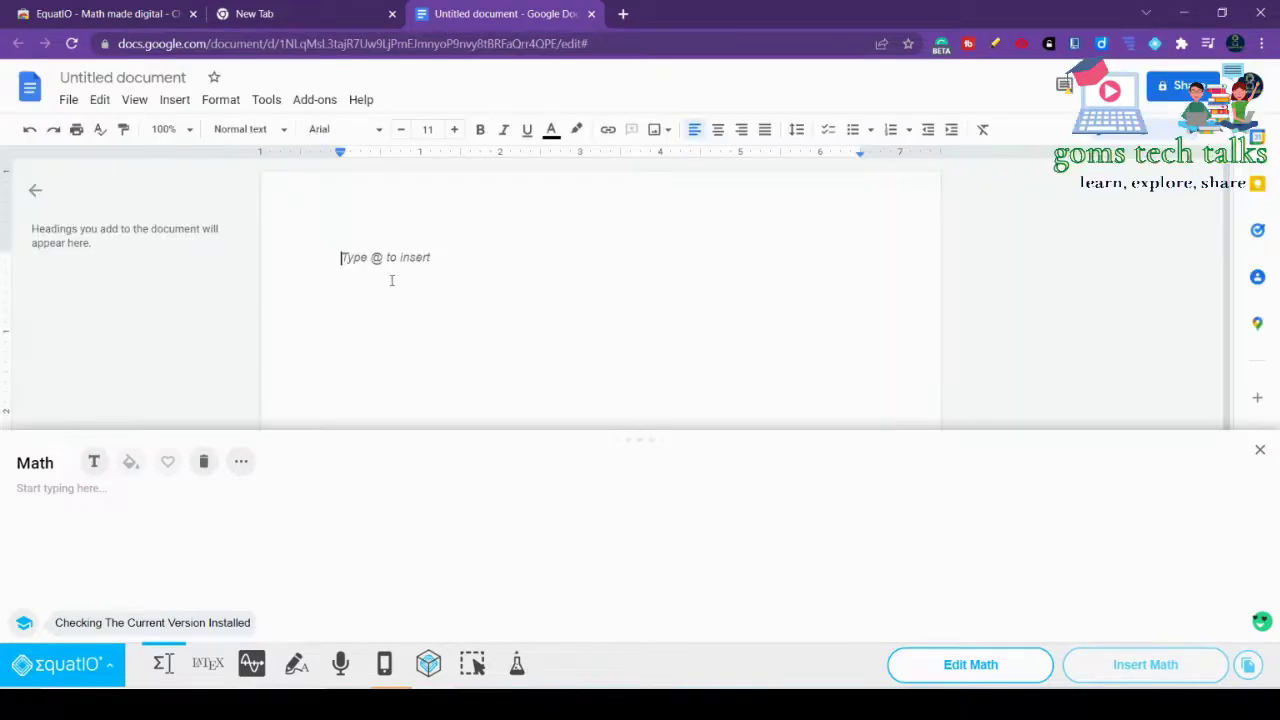
- Enter "Integr" in the Math editor and insert the suggested definite integral
{"action": "left_click", "coordinate": [67, 507]}
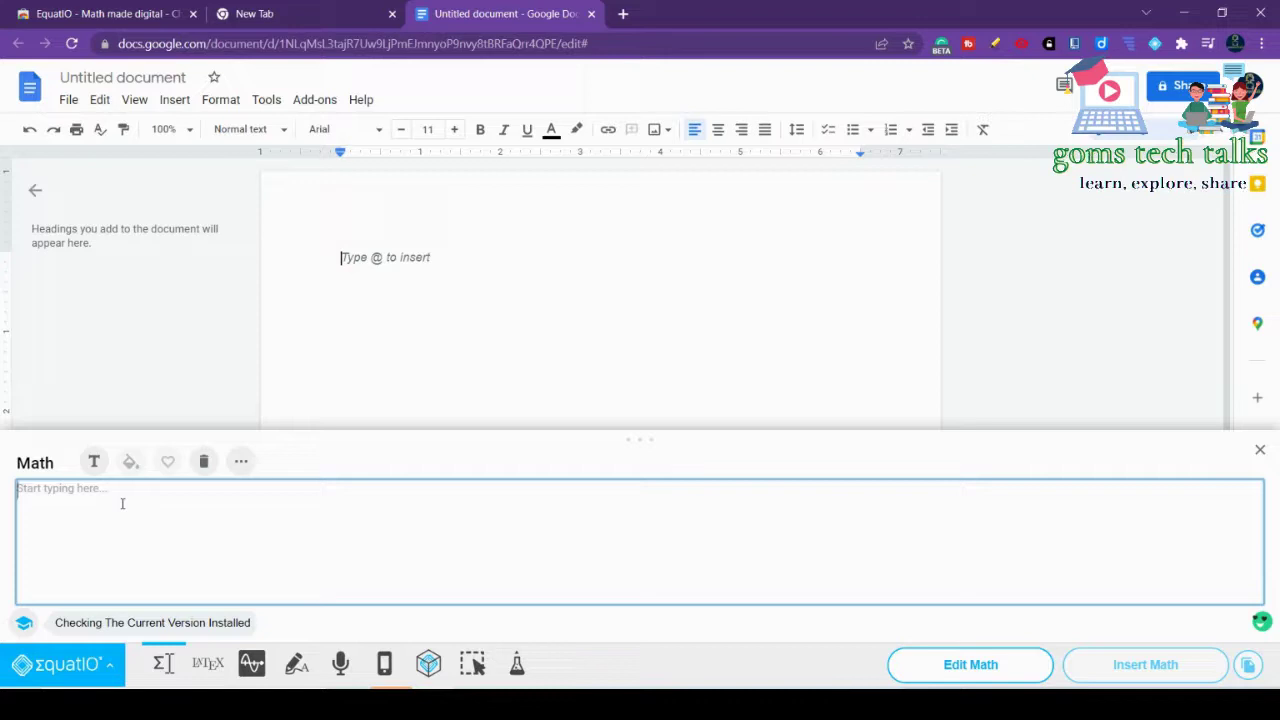
{"action": "type", "text": "I"}
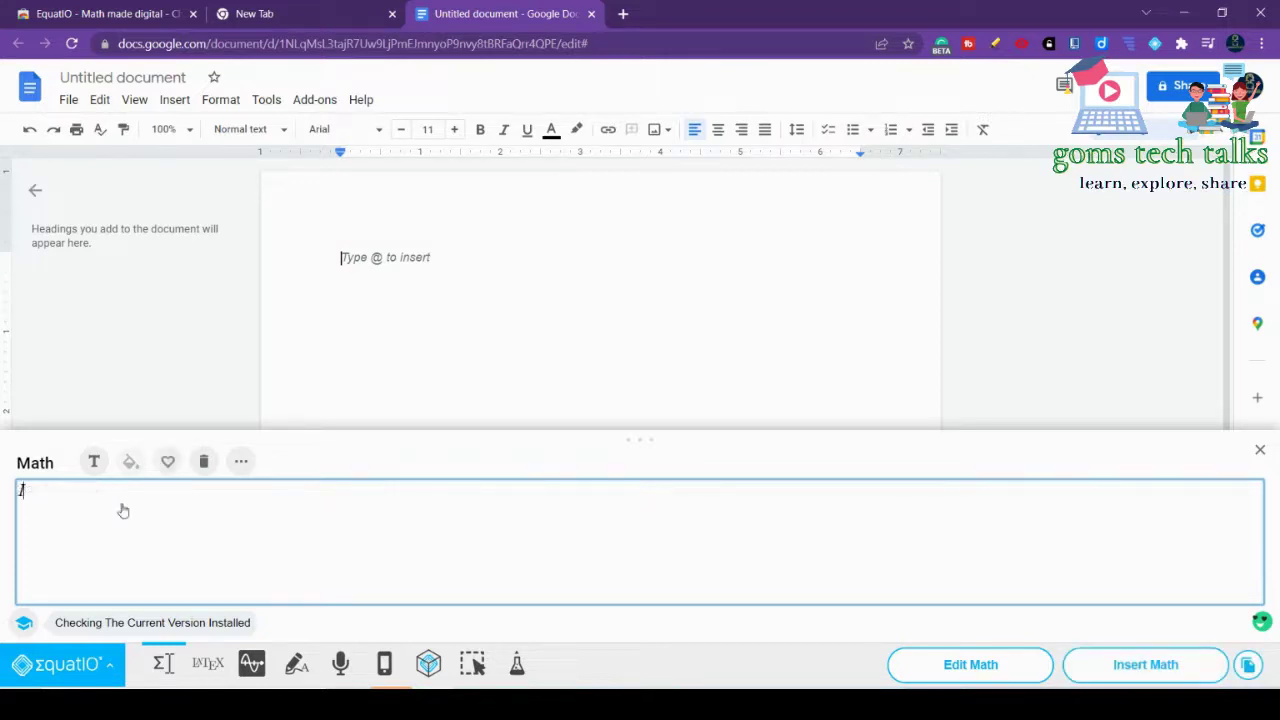
{"action": "type", "text": "ntegrat"}
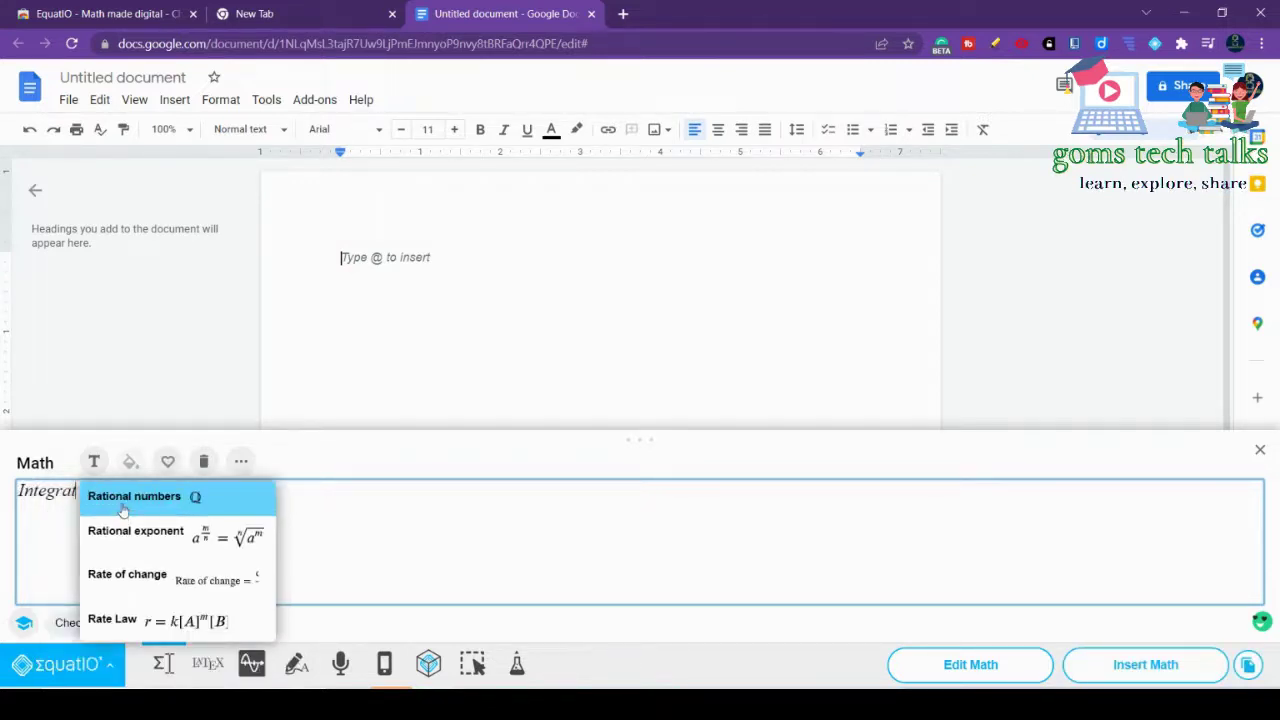
{"action": "key", "text": "BackSpace"}
{"action": "key", "text": "BackSpace"}
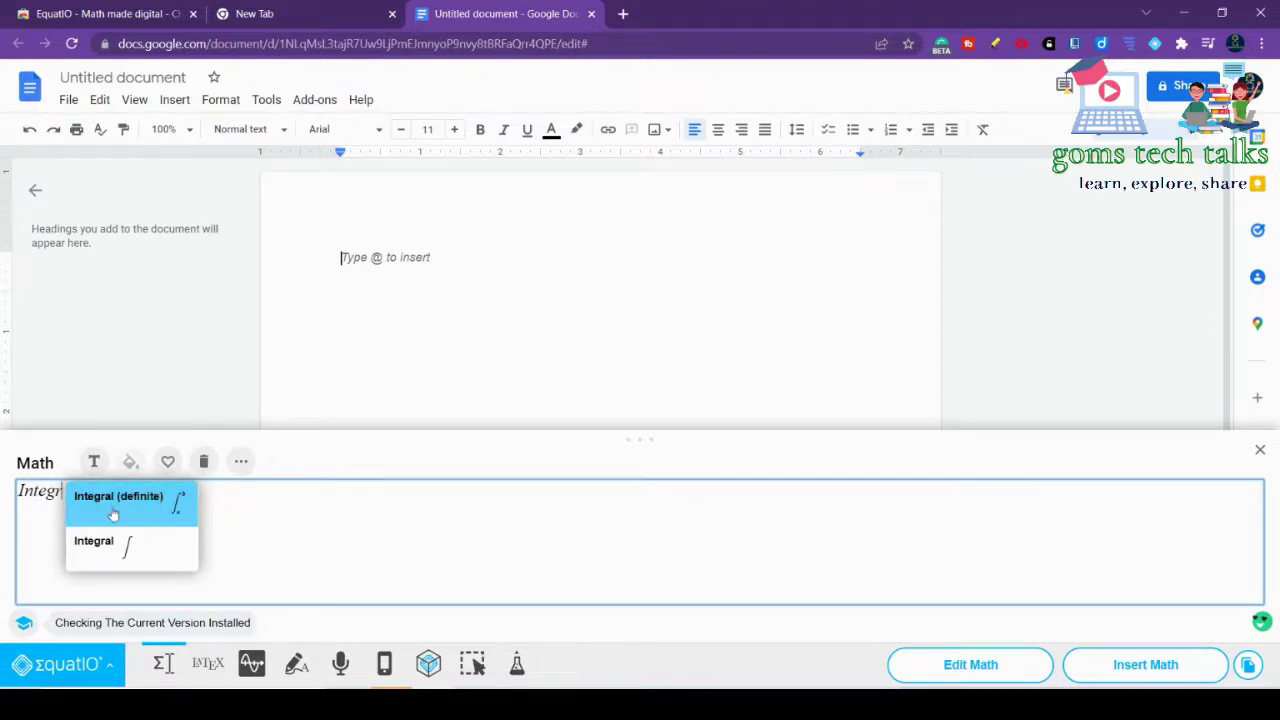
{"action": "left_click", "coordinate": [110, 512]}
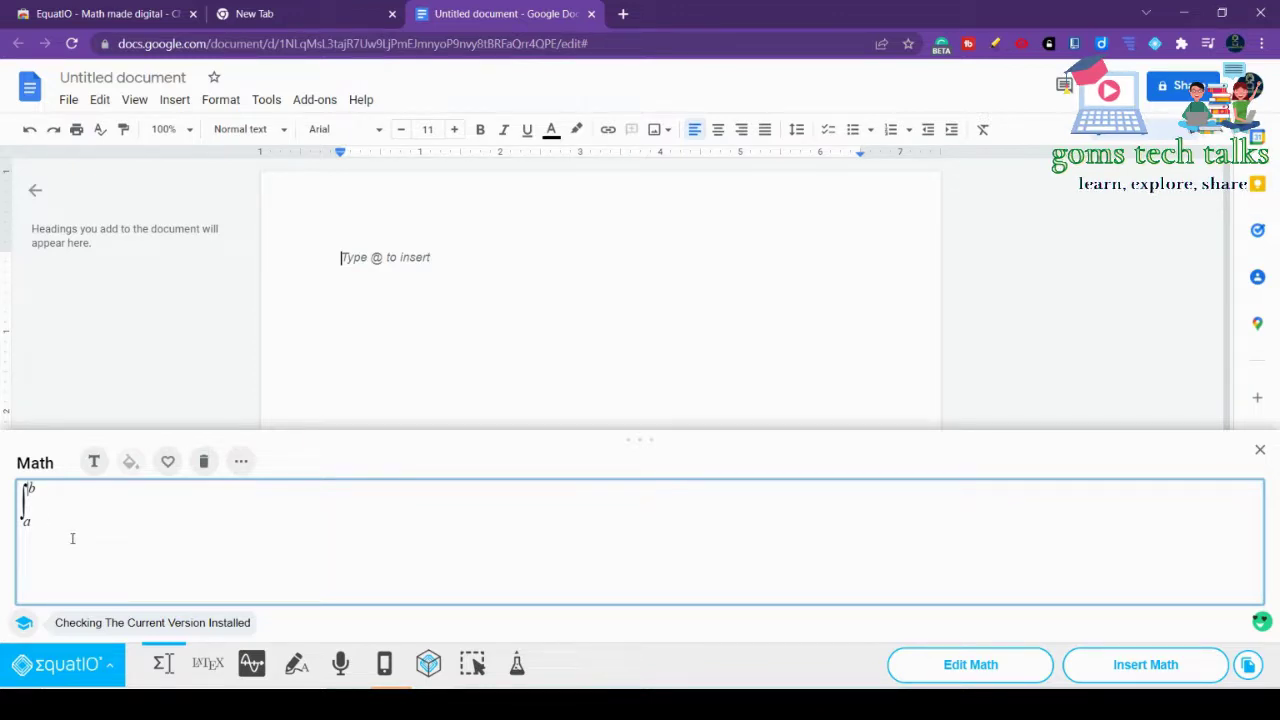
- Delete the definite integral from the Math editor
{"action": "key", "text": "BackSpace"}
{"action": "key", "text": "BackSpace"}
{"action": "key", "text": "BackSpace"}
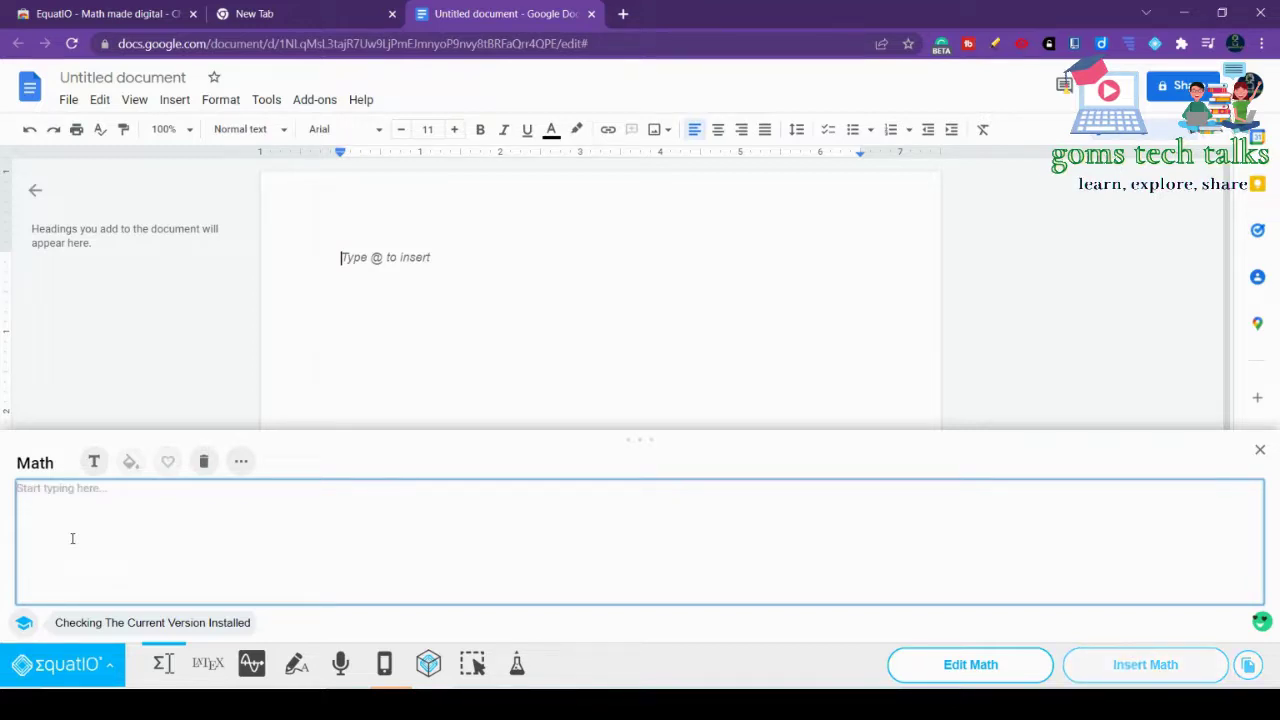
- Open handwriting recognition, try handwriting an integral sign, and clear the recognized character from the Math editor
{"action": "left_click", "coordinate": [296, 664]}
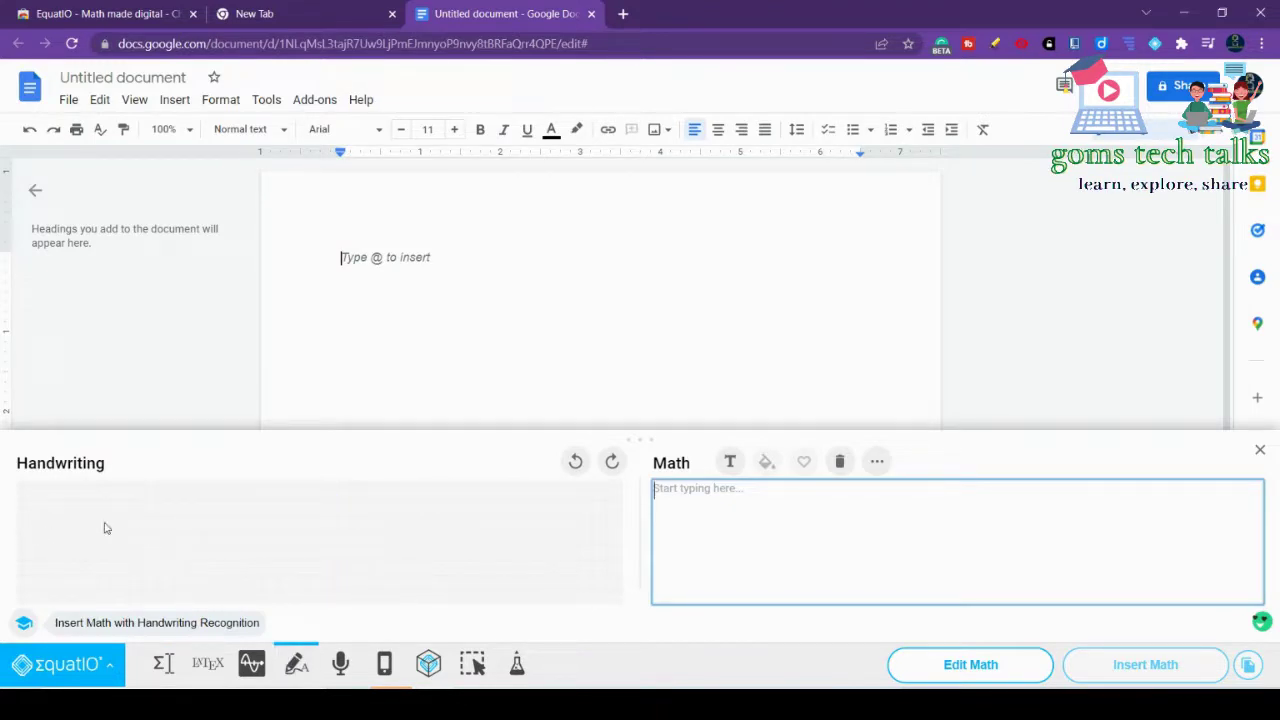
{"action": "mouse_move", "coordinate": [86, 508]}
{"action": "left_mouse_down"}
{"action": "mouse_move", "coordinate": [86, 543]}
{"action": "mouse_move", "coordinate": [64, 568]}
{"action": "left_mouse_up"}
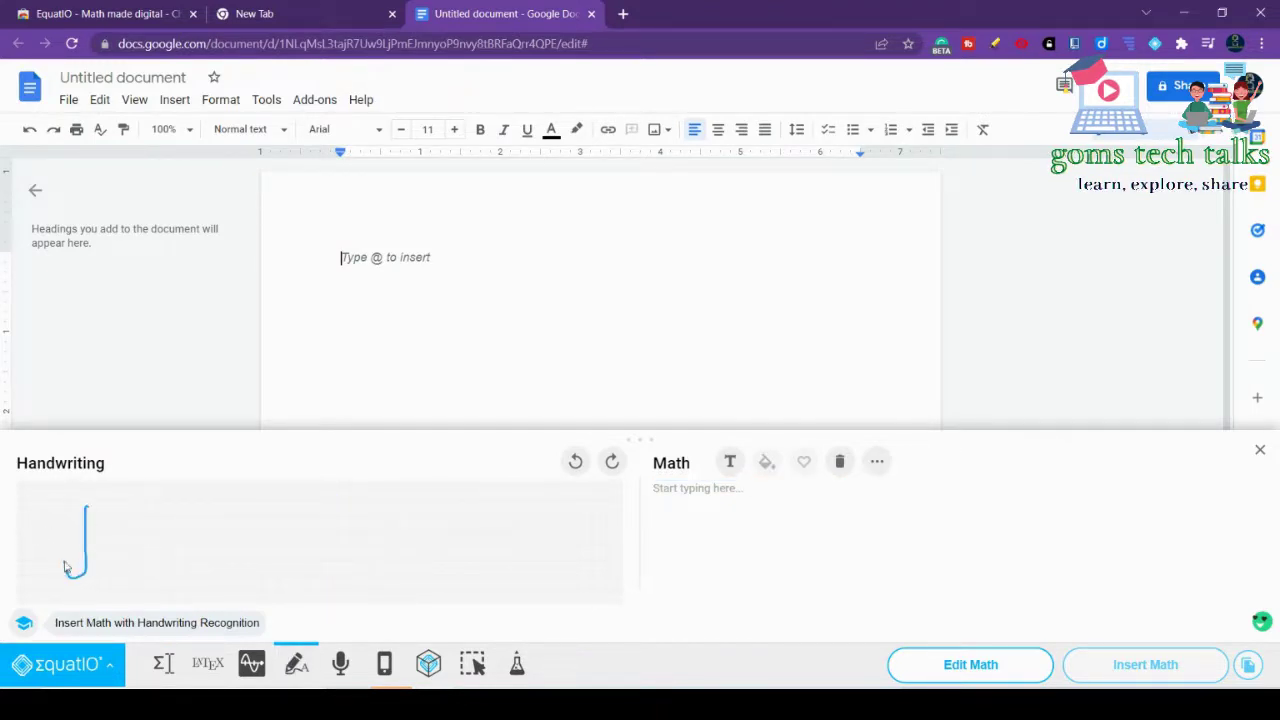
{"action": "left_click_drag", "start_coordinate": [87, 512], "coordinate": [104, 503]}
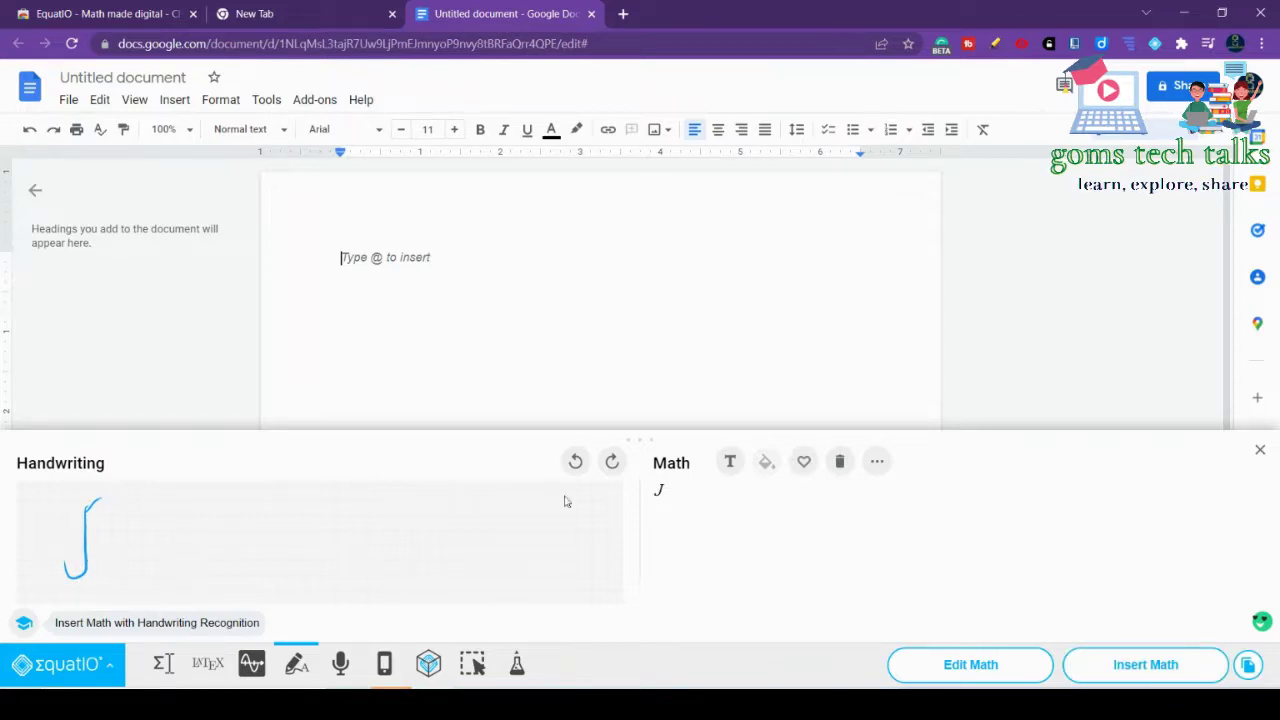
{"action": "left_click", "coordinate": [673, 512]}
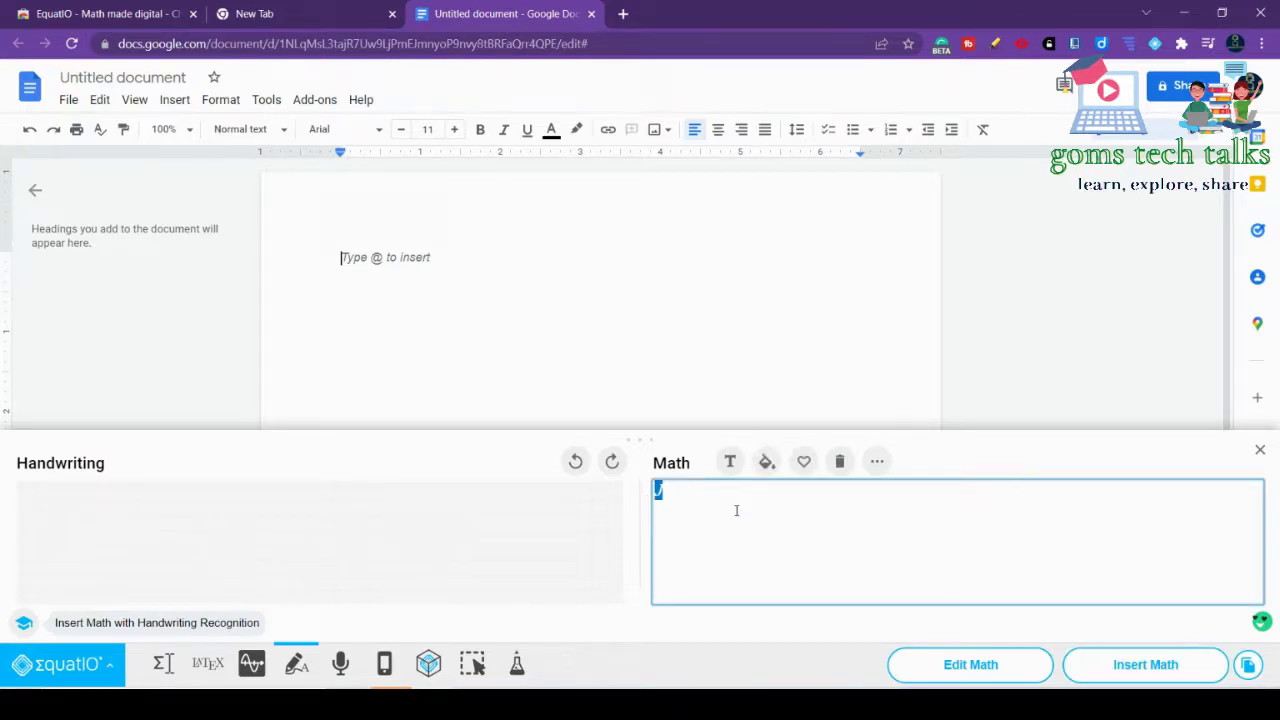
{"action": "key", "text": "BackSpace"}
- Handwrite the expression ax² + bx + c in the Handwriting area
{"action": "left_click", "coordinate": [97, 525]}
{"action": "left_click_drag", "start_coordinate": [97, 525], "coordinate": [124, 551]}
{"action": "mouse_move", "coordinate": [125, 487]}
{"action": "left_mouse_down"}
{"action": "mouse_move", "coordinate": [128, 511]}
{"action": "mouse_move", "coordinate": [198, 538]}
{"action": "mouse_move", "coordinate": [180, 565]}
{"action": "left_mouse_up"}
{"action": "mouse_move", "coordinate": [211, 516]}
{"action": "left_mouse_down"}
{"action": "mouse_move", "coordinate": [230, 562]}
{"action": "mouse_move", "coordinate": [258, 560]}
{"action": "mouse_move", "coordinate": [268, 578]}
{"action": "mouse_move", "coordinate": [312, 538]}
{"action": "mouse_move", "coordinate": [292, 570]}
{"action": "left_mouse_up"}
{"action": "left_click_drag", "start_coordinate": [367, 523], "coordinate": [356, 573]}
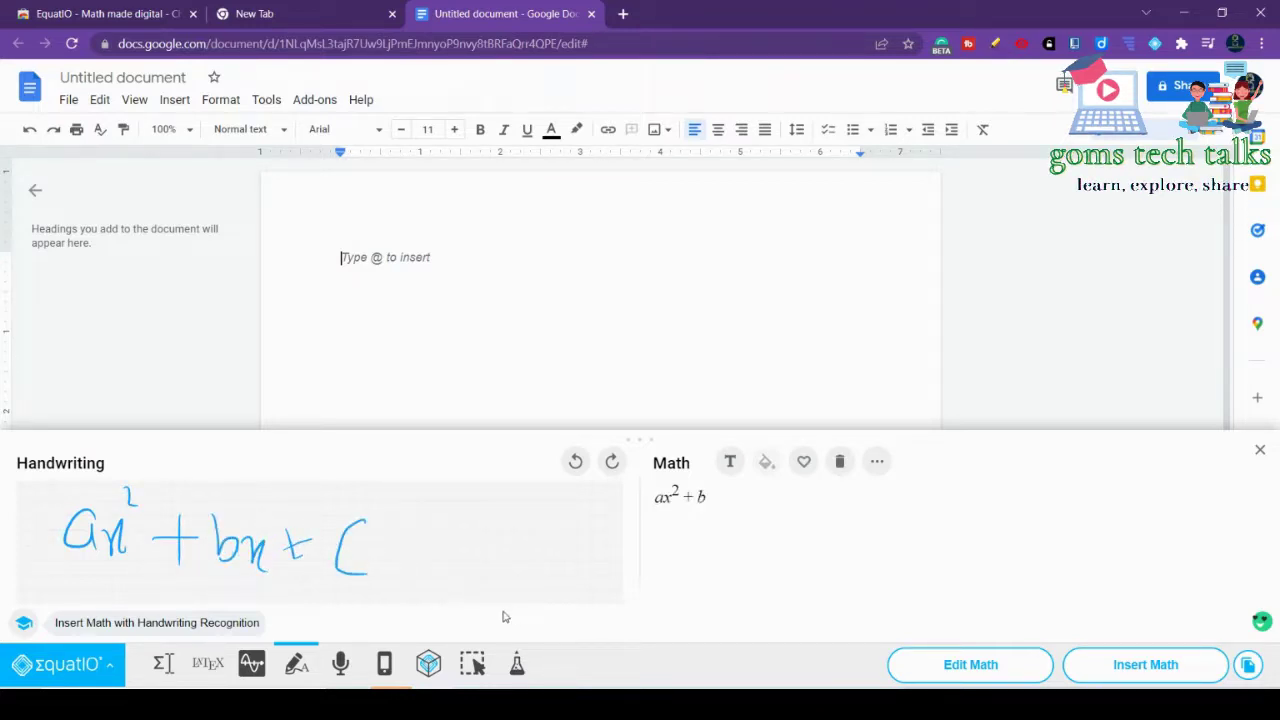
- Insert the recognized expression ax² + bx + c from the Math editor into the document
{"action": "left_click_drag", "start_coordinate": [741, 496], "coordinate": [639, 509]}
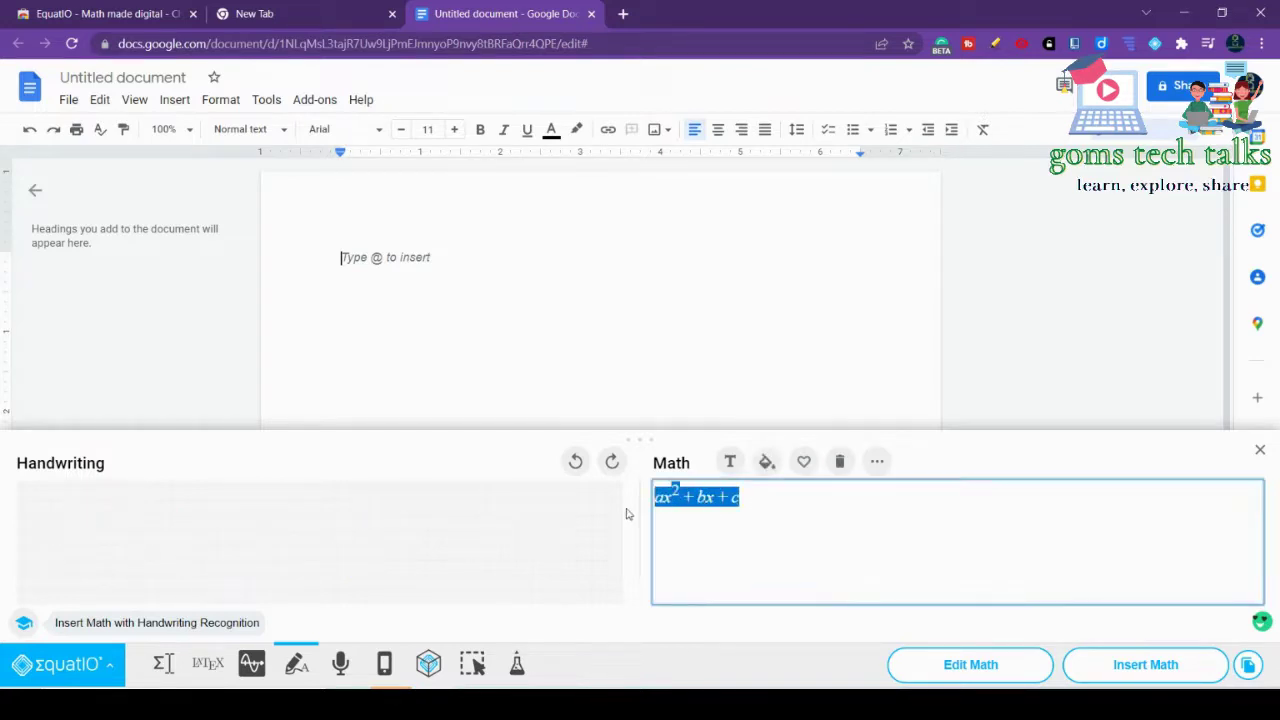
{"action": "left_click", "coordinate": [1145, 664]}
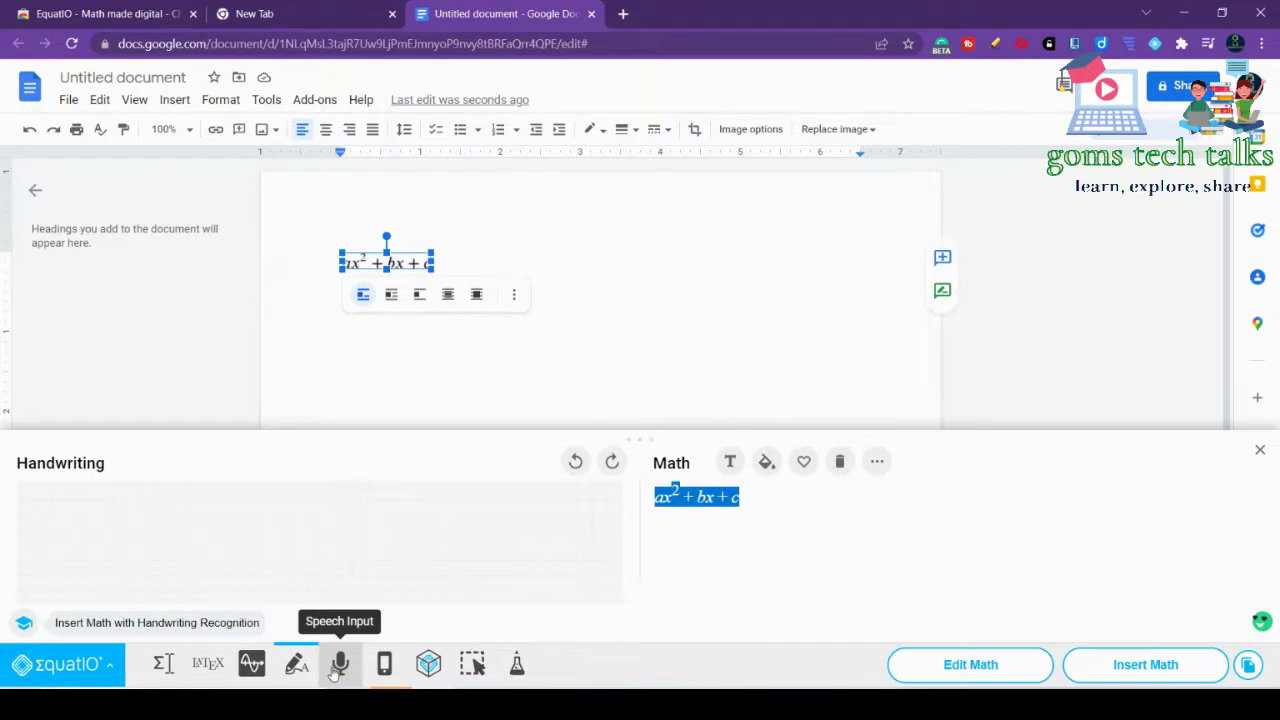
- Look over the EquatIO main menu entries and return to the equation editor
{"action": "left_click", "coordinate": [114, 672]}
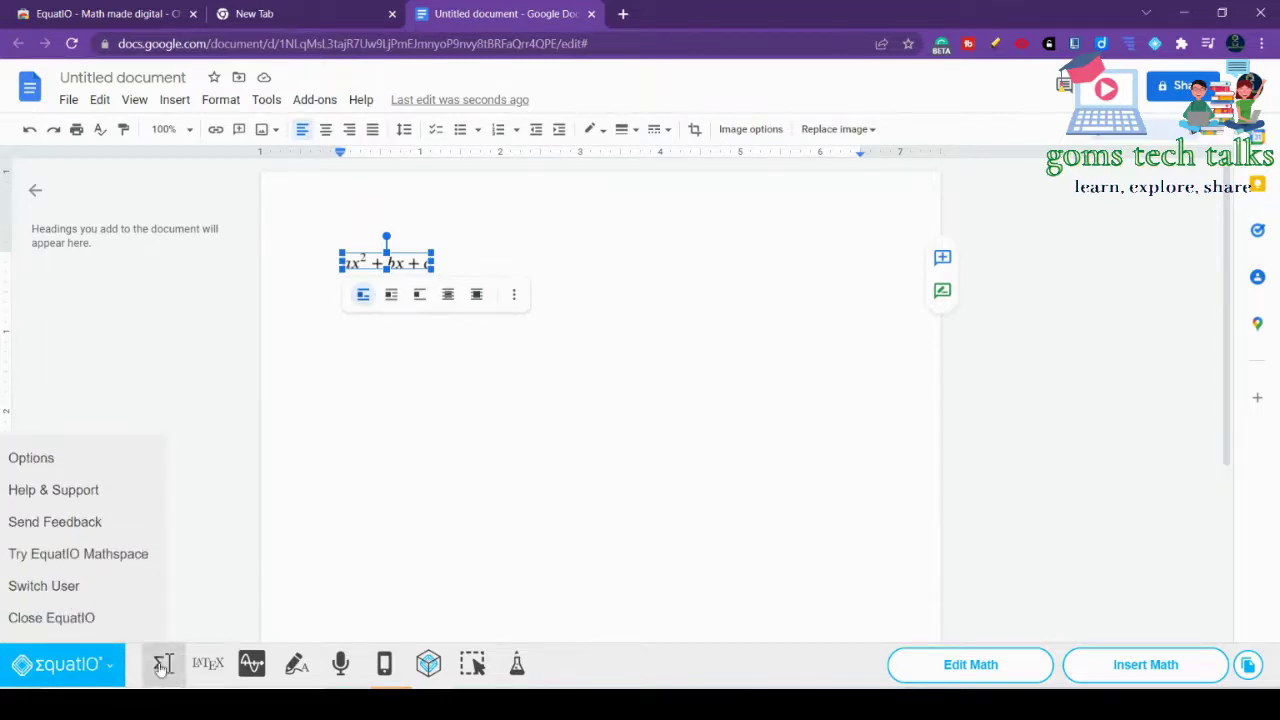
{"action": "left_click", "coordinate": [108, 668]}
{"action": "left_click", "coordinate": [108, 668]}
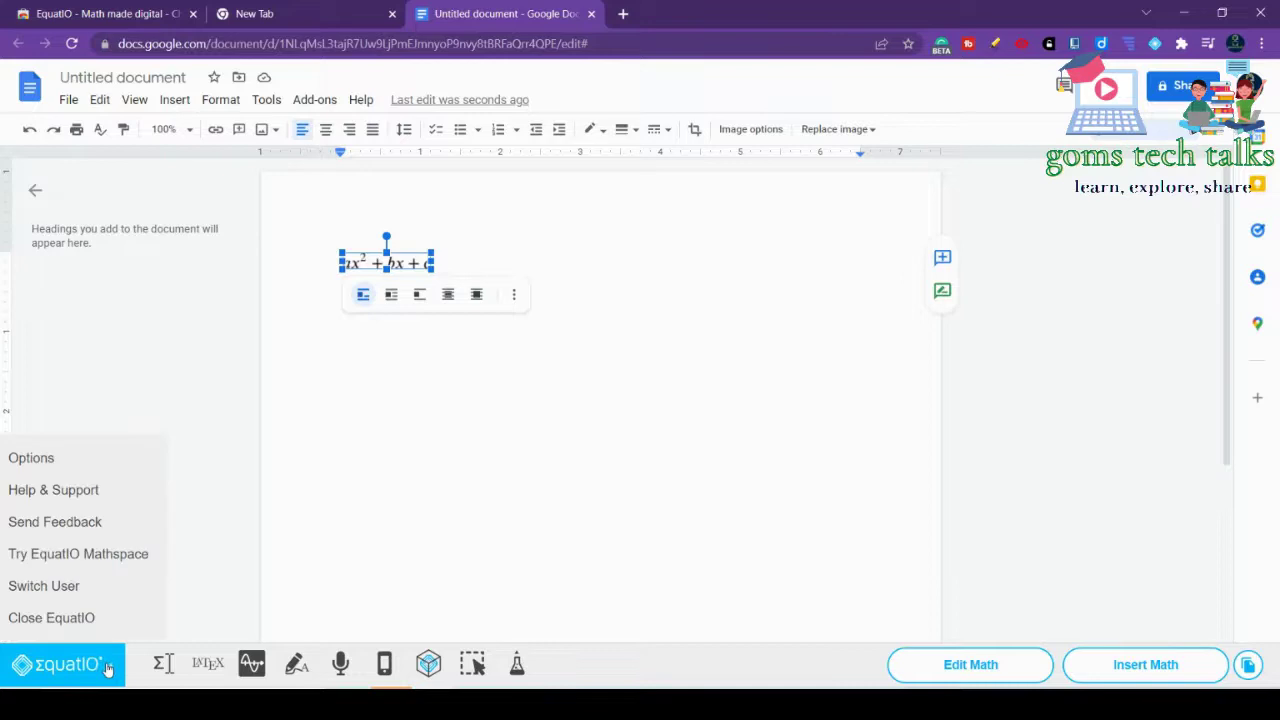
{"action": "left_click", "coordinate": [108, 668]}
{"action": "left_click", "coordinate": [163, 664]}
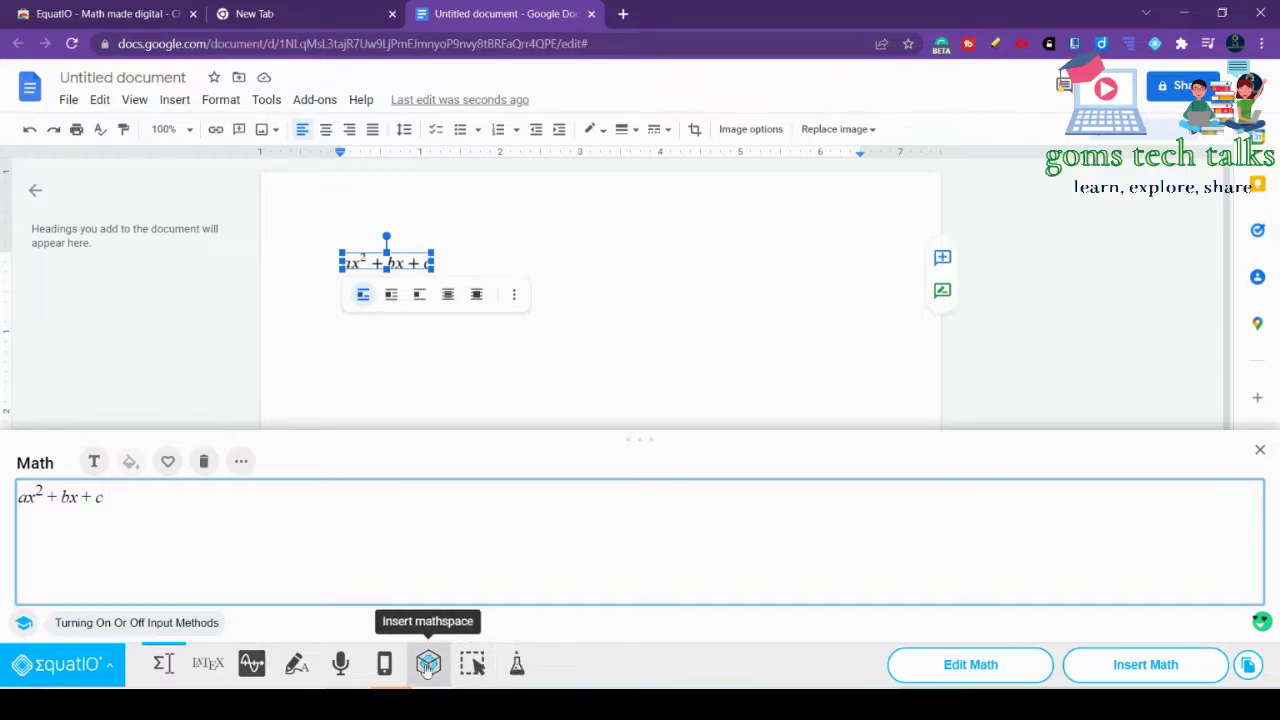
- Open the Molecular Viewer and try the PDB search type before setting it back to Name
{"action": "left_click", "coordinate": [517, 664]}
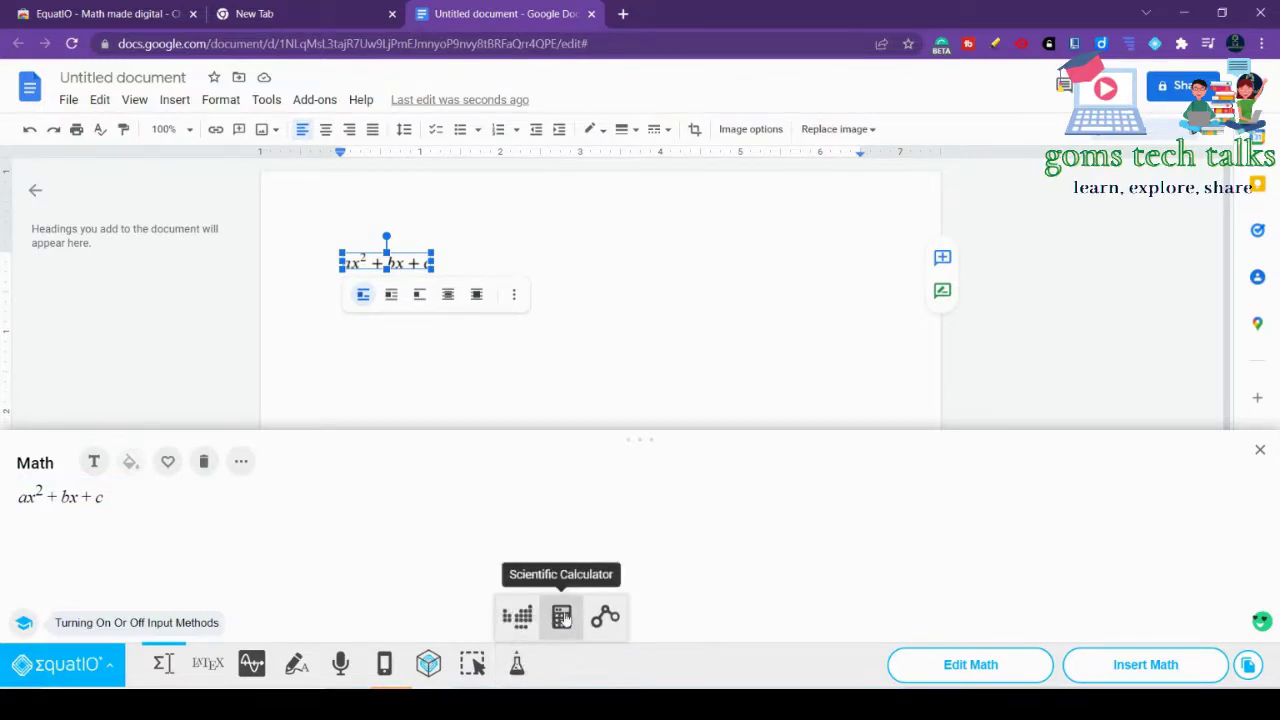
{"action": "left_click", "coordinate": [604, 617]}
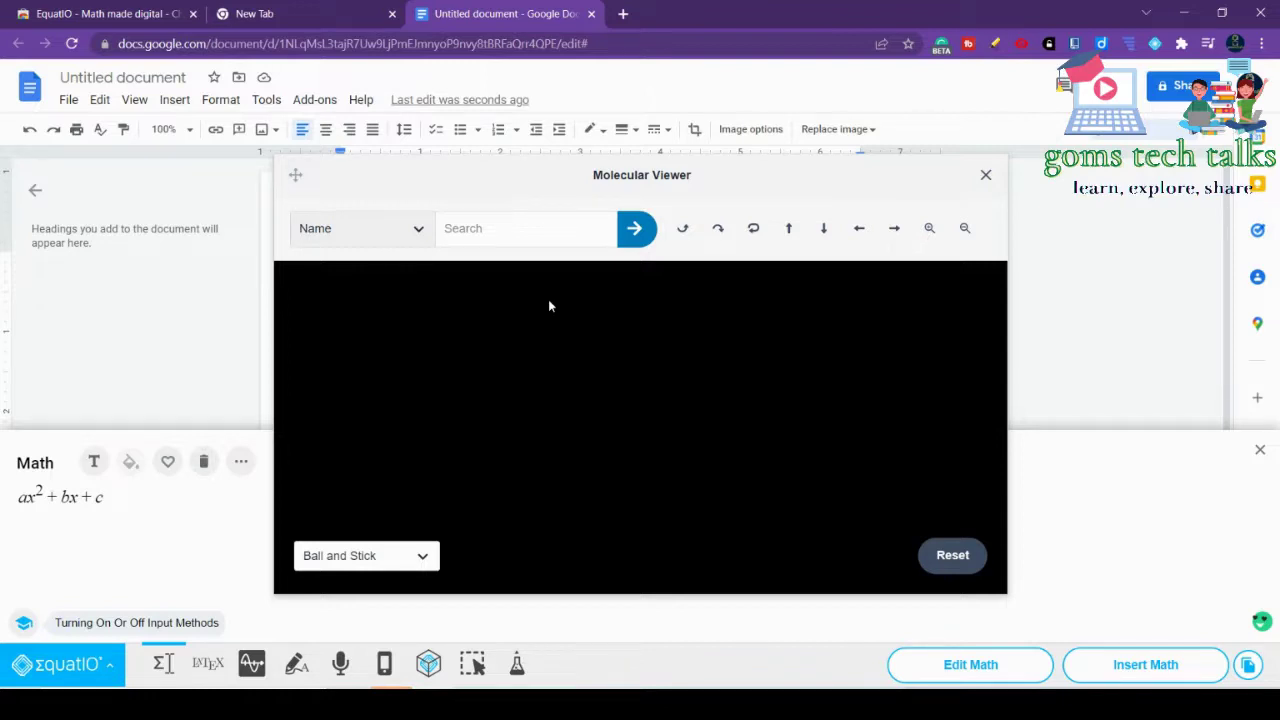
{"action": "left_click", "coordinate": [414, 232]}
{"action": "left_click", "coordinate": [380, 271]}
{"action": "left_click", "coordinate": [544, 238]}
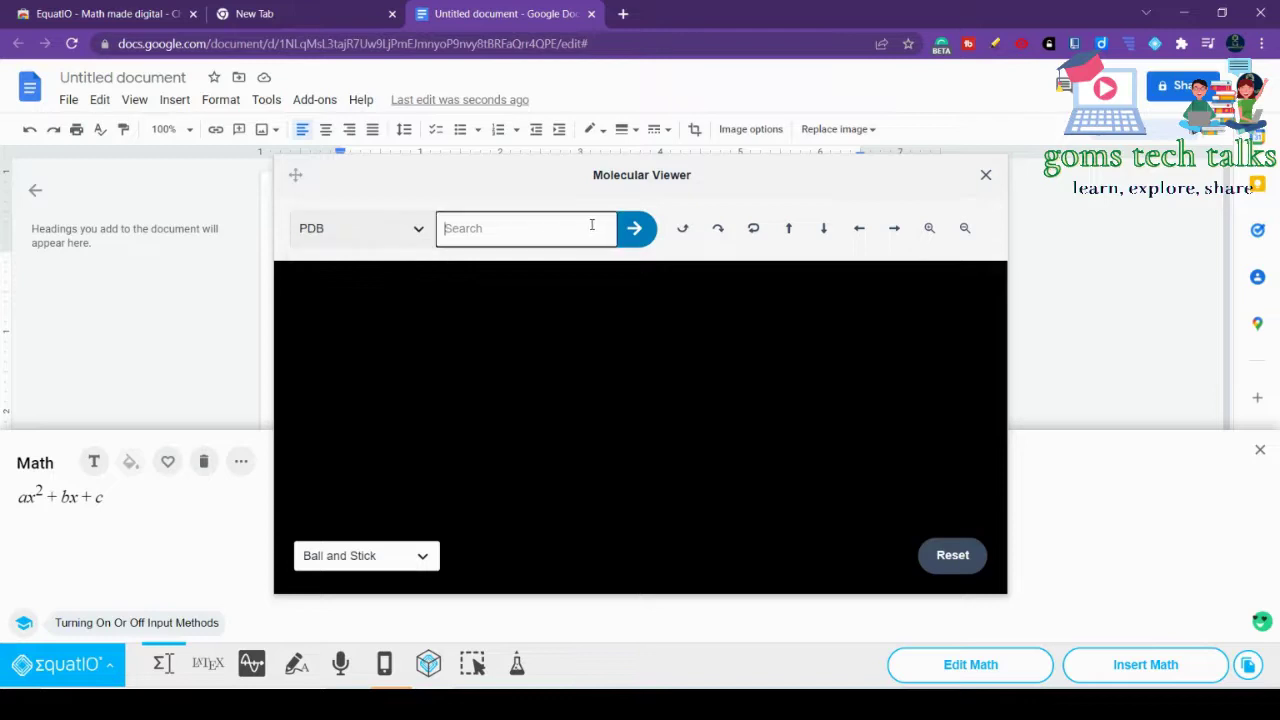
{"action": "left_click", "coordinate": [334, 232]}
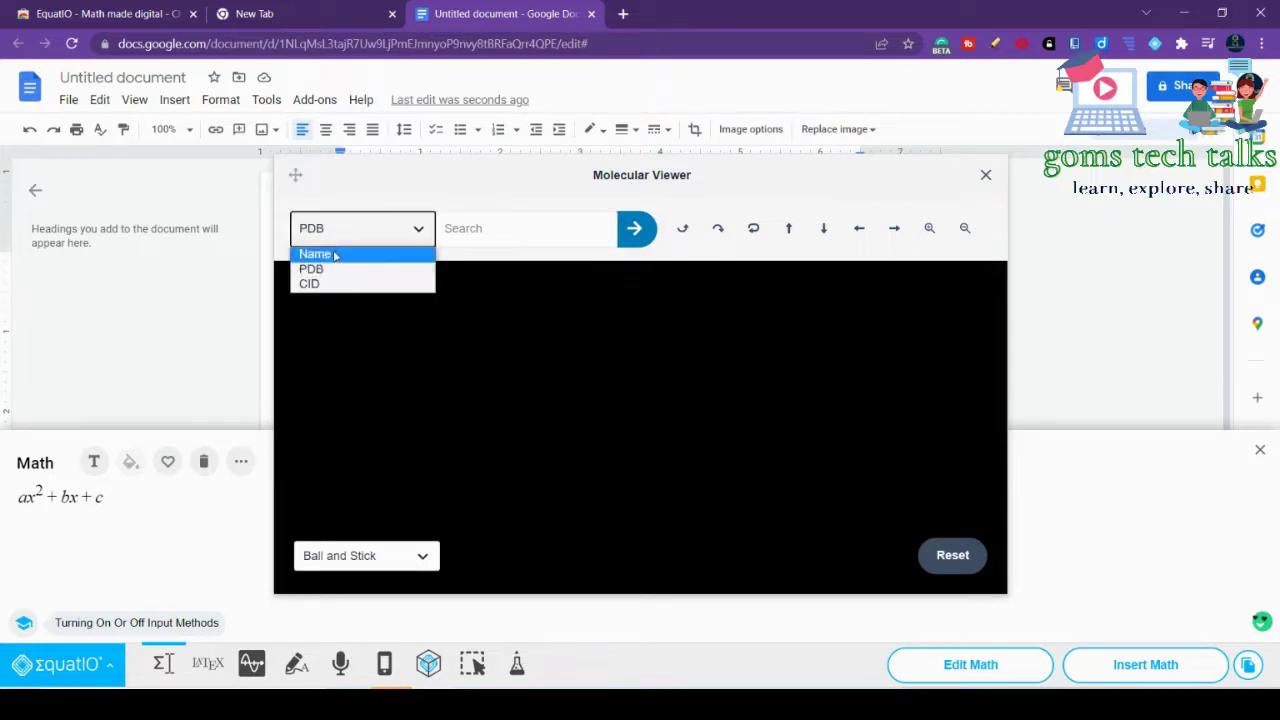
{"action": "left_click", "coordinate": [337, 251]}
- Search for mercury by name in the Molecular Viewer and load its structure
{"action": "left_click", "coordinate": [513, 227]}
{"action": "type", "text": "mercuy"}
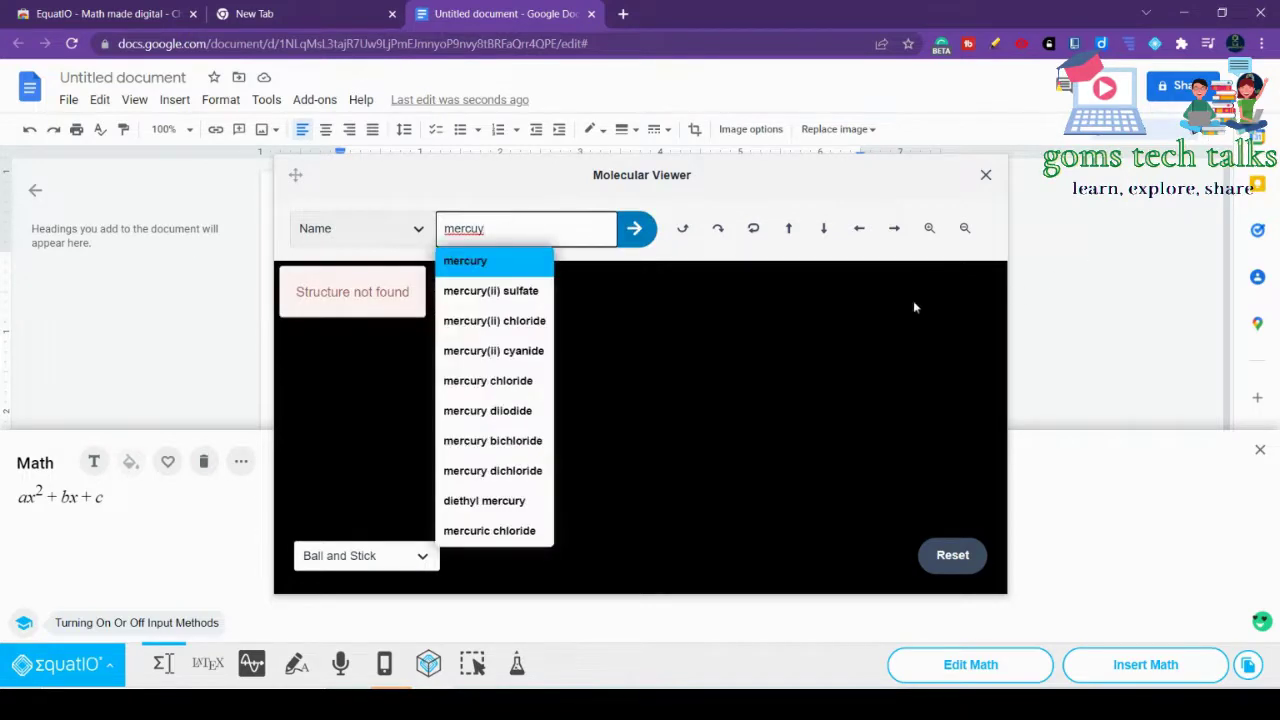
{"action": "left_click", "coordinate": [470, 261]}
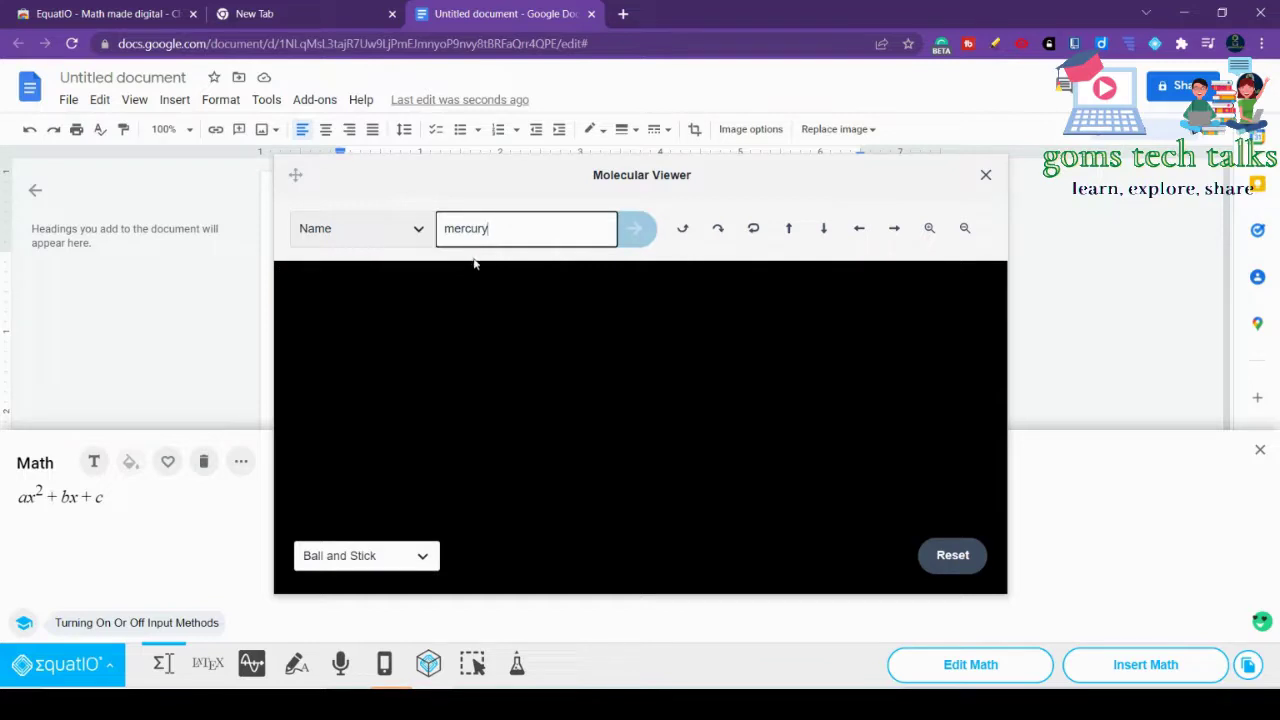
{"action": "left_click", "coordinate": [638, 242]}
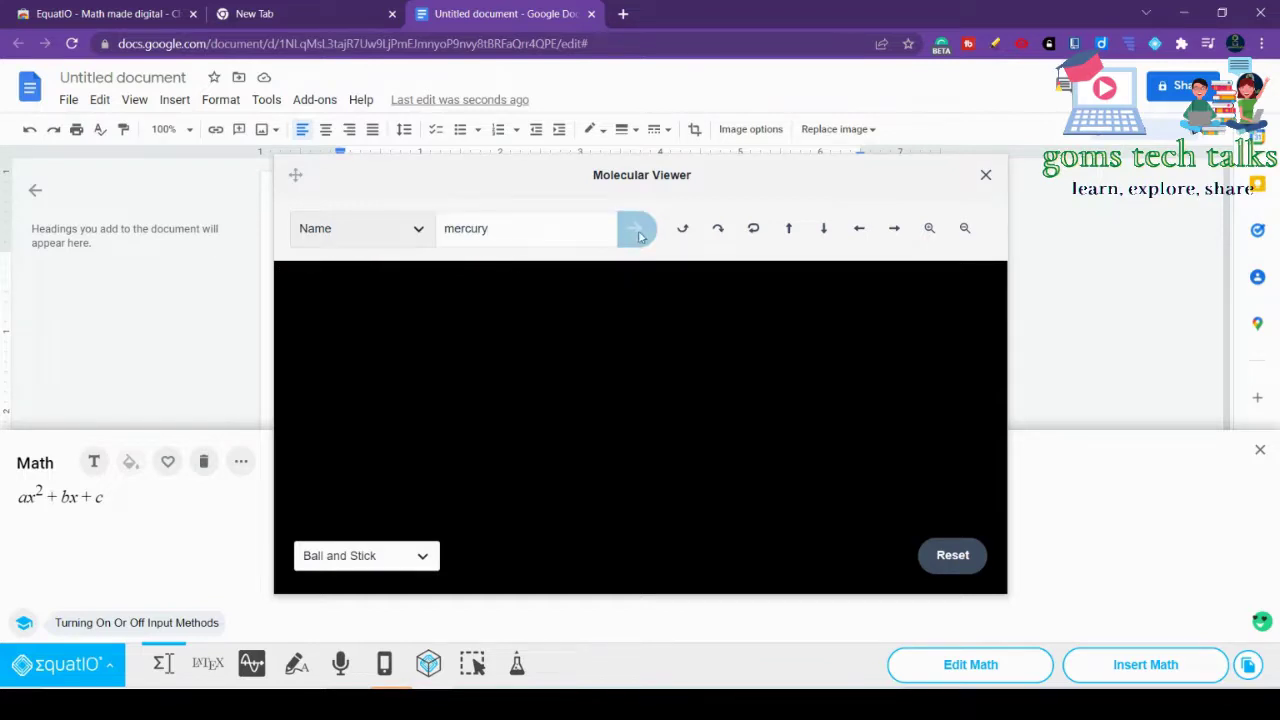
{"action": "left_click", "coordinate": [531, 234]}
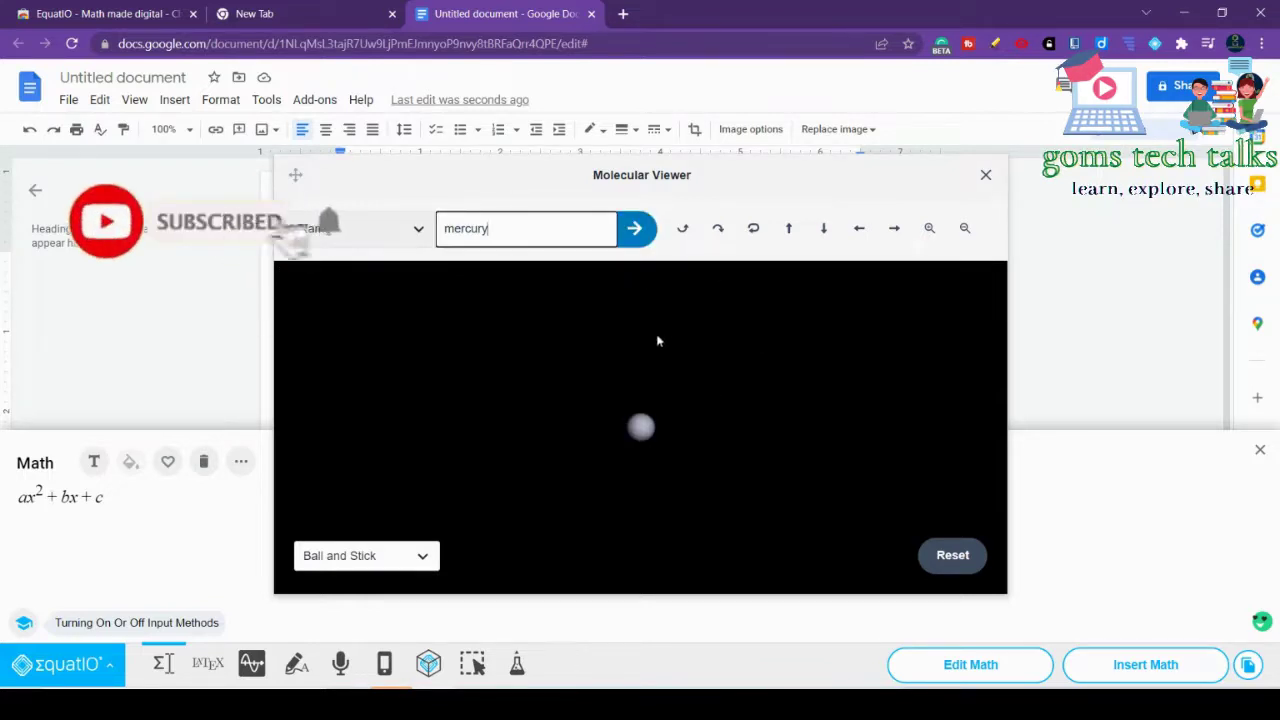
{"action": "left_click", "coordinate": [633, 430]}
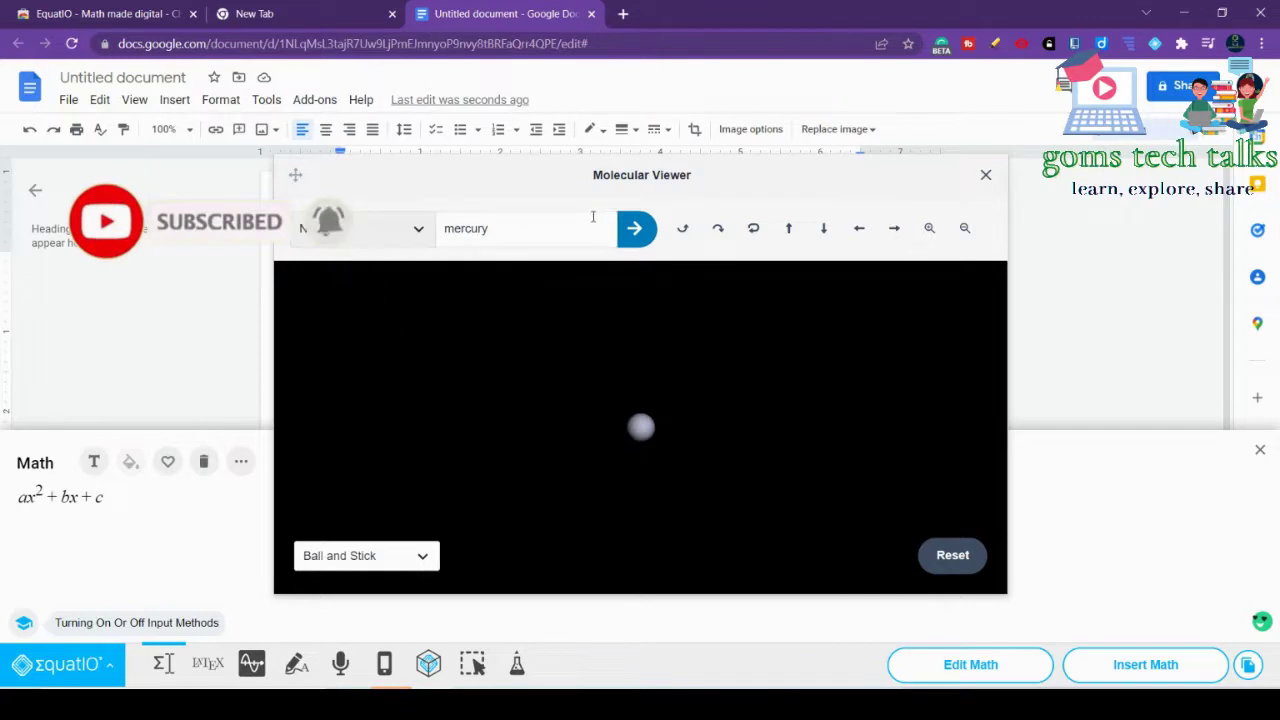
- Search the viewer for "merc", load mercaptosuccinic acid, and inspect its molecule rotated and enlarged
{"action": "double_click", "coordinate": [520, 228]}
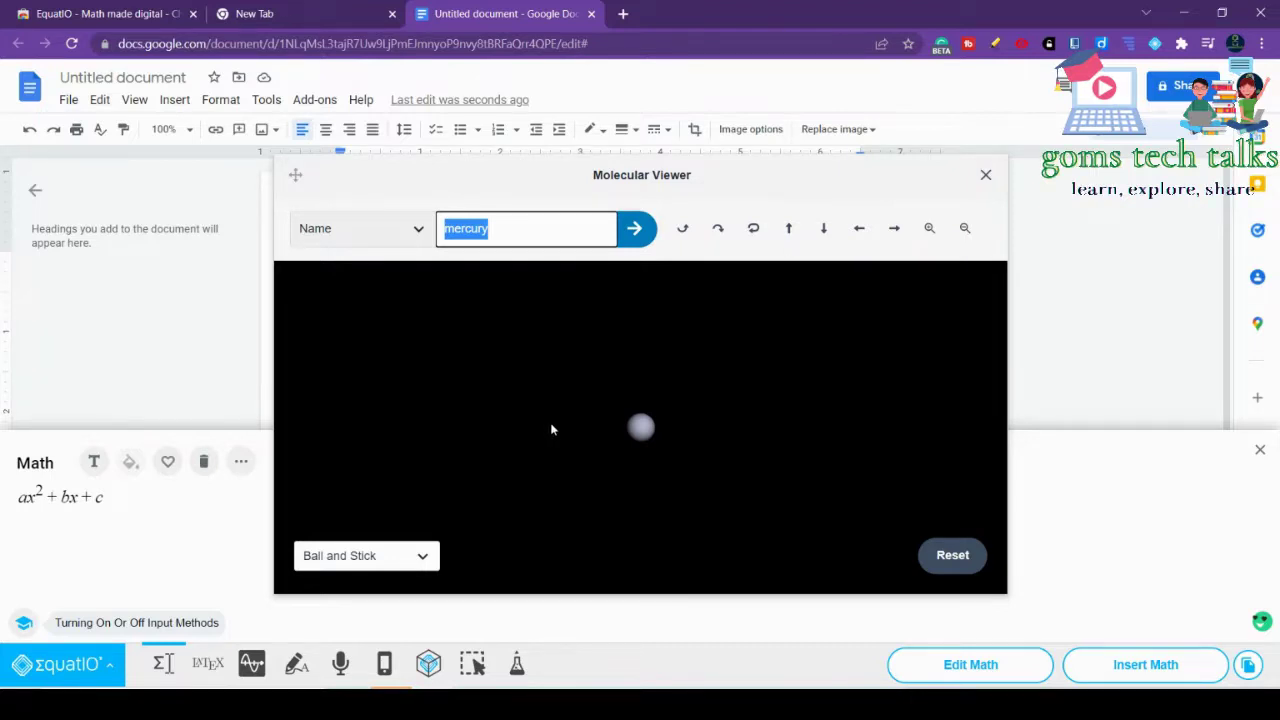
{"action": "type", "text": "m"}
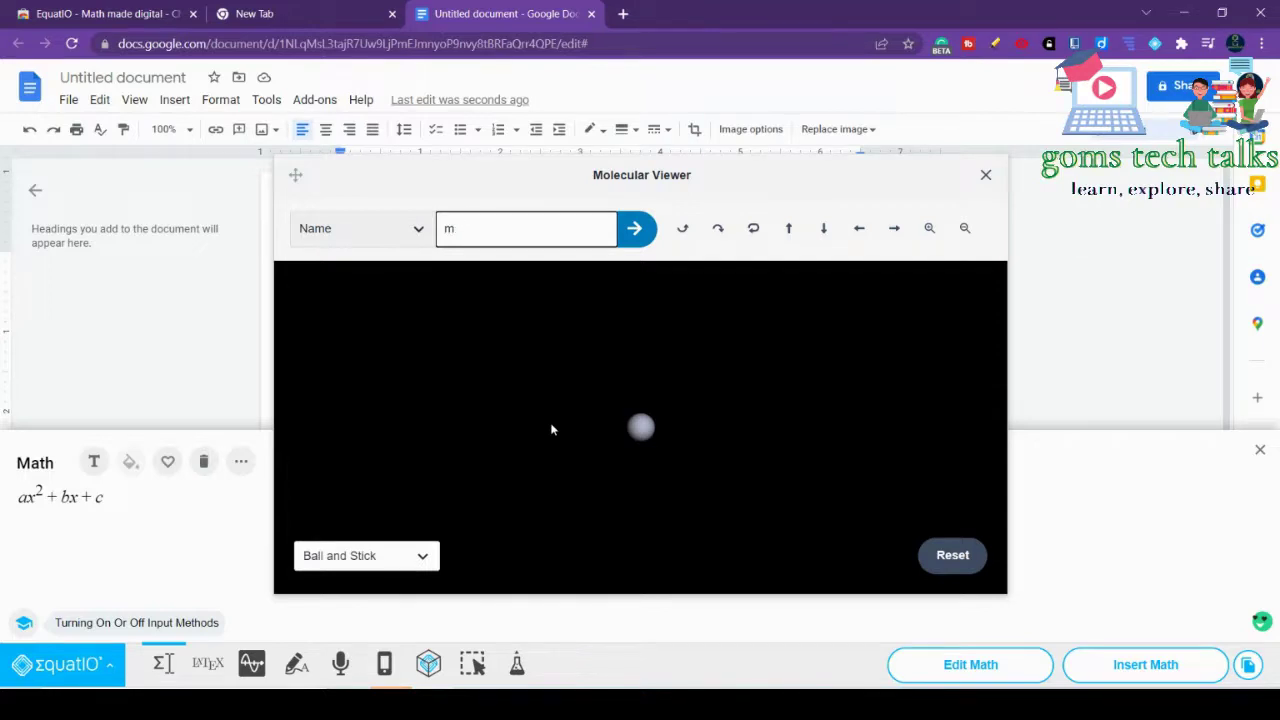
{"action": "type", "text": "erc"}
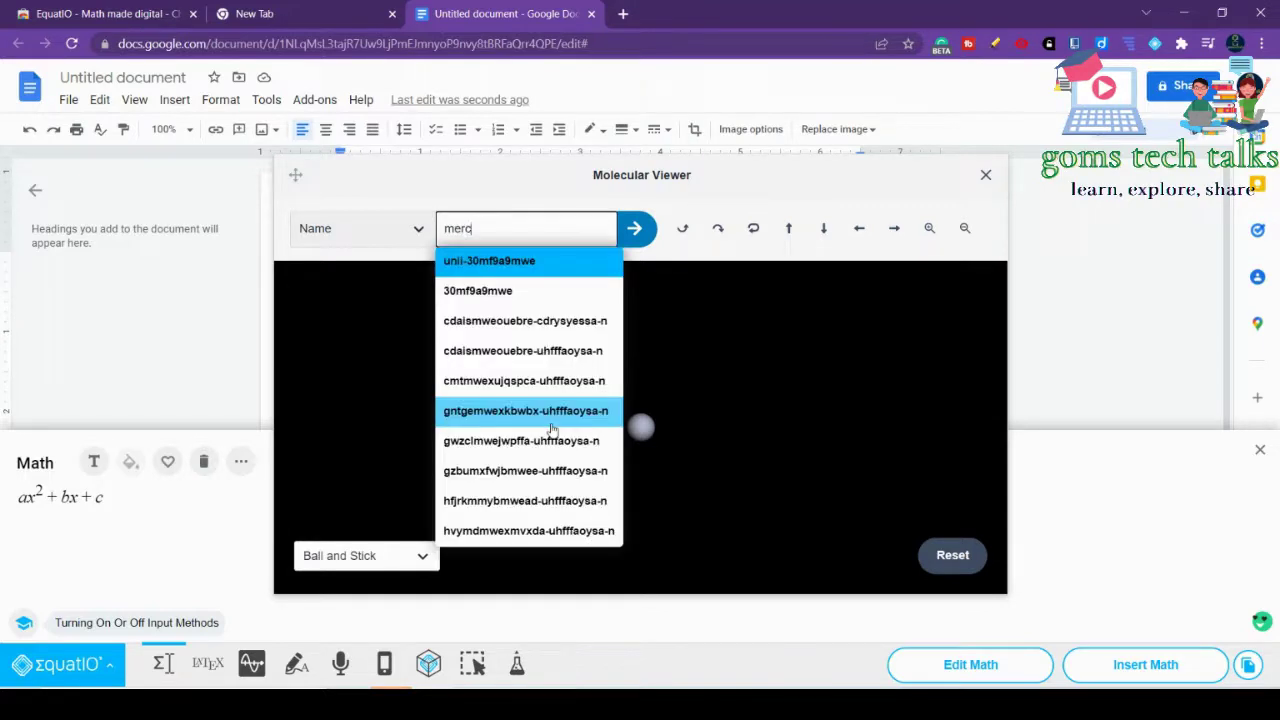
{"action": "left_click", "coordinate": [512, 348]}
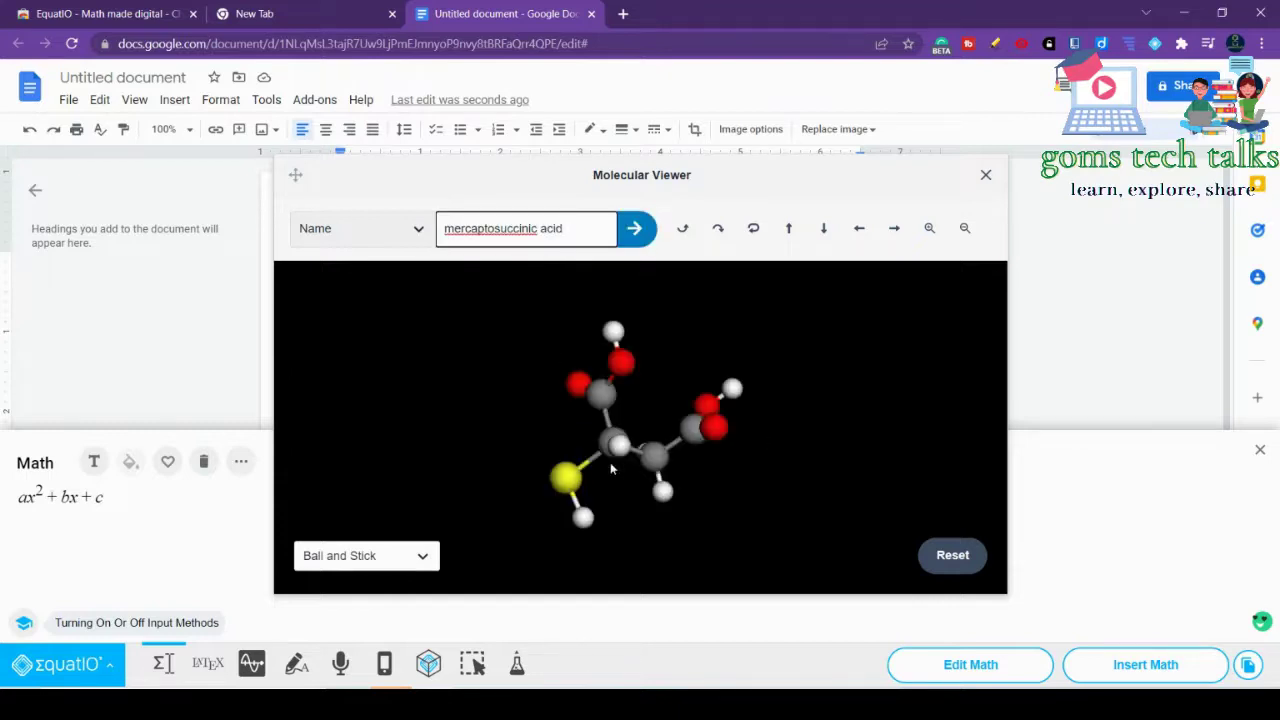
{"action": "left_click_drag", "start_coordinate": [600, 480], "coordinate": [637, 363]}
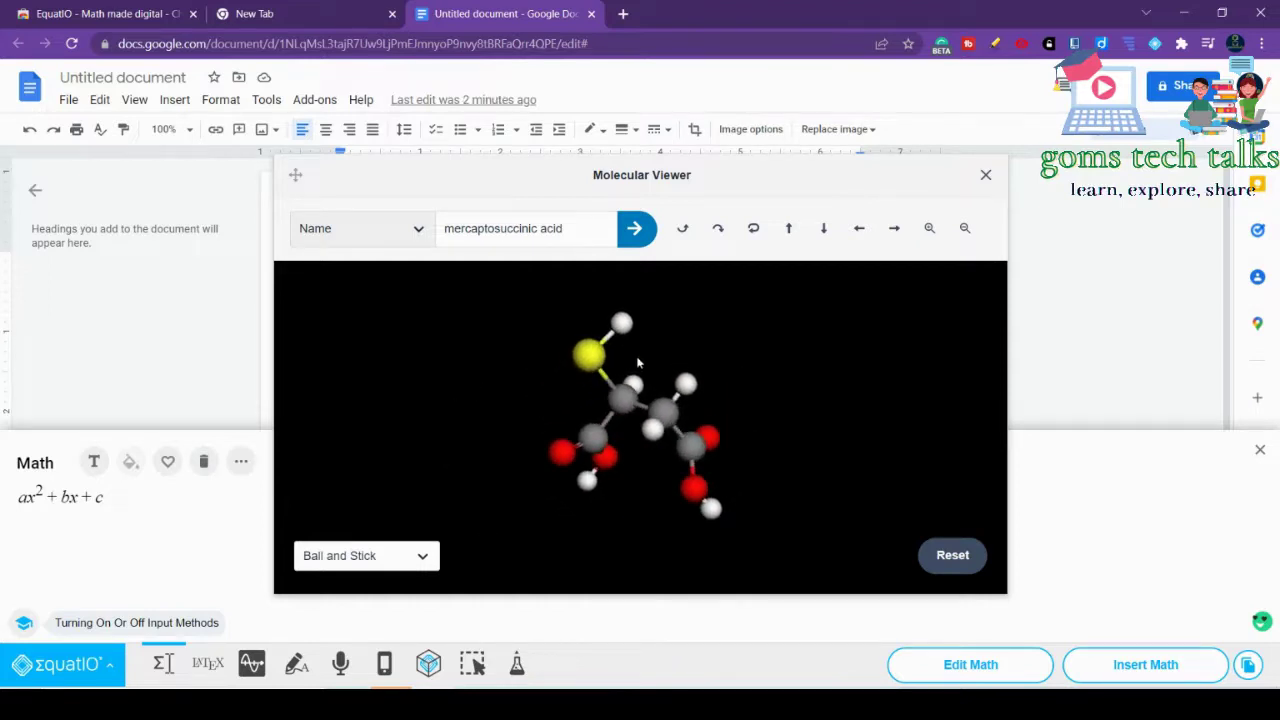
{"action": "left_click", "coordinate": [929, 228]}
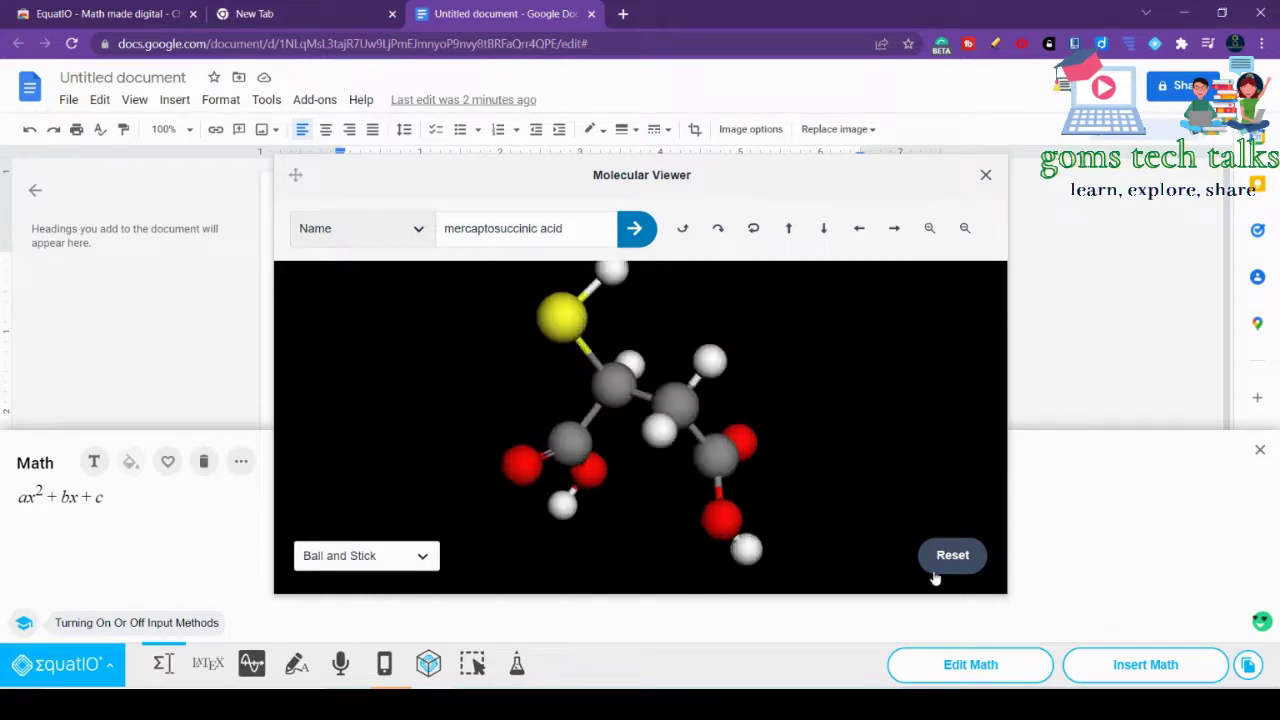
- View the molecule in the Line, Cross and Stick styles and return it to Ball and Stick
{"action": "left_click", "coordinate": [330, 557]}
{"action": "left_click", "coordinate": [318, 592]}
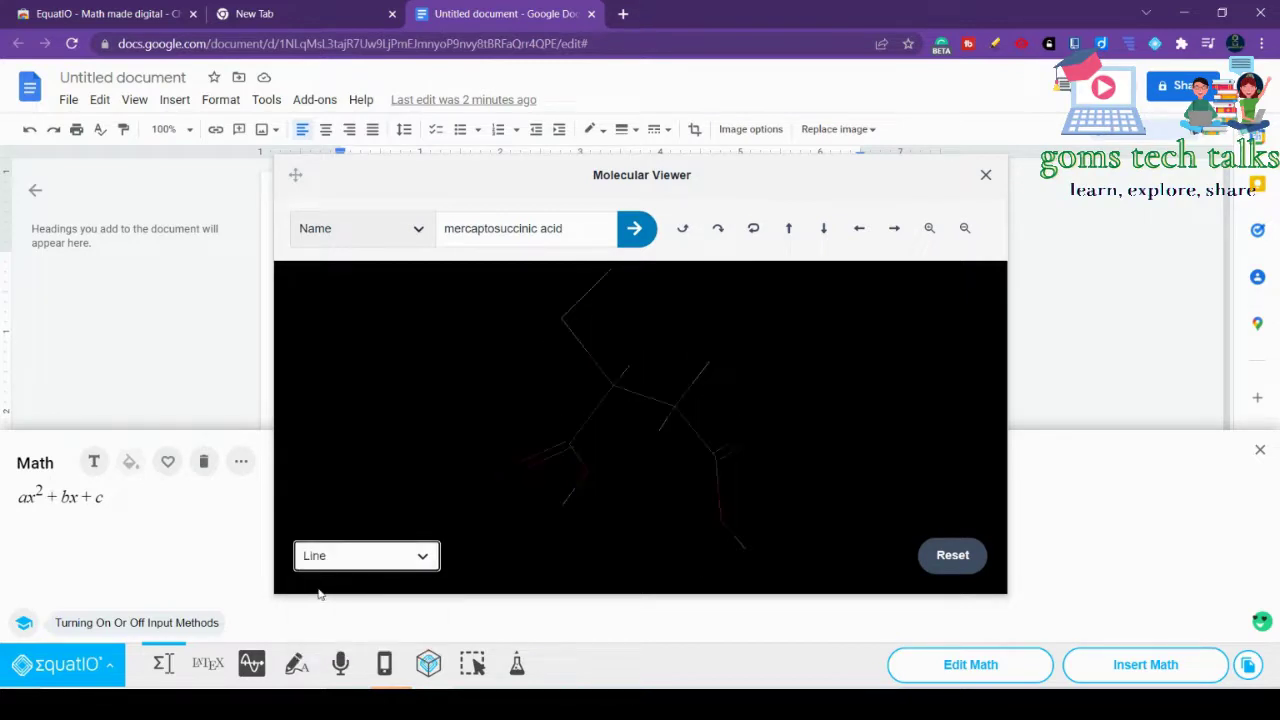
{"action": "left_click", "coordinate": [318, 563]}
{"action": "left_click", "coordinate": [318, 606]}
{"action": "left_click", "coordinate": [343, 558]}
{"action": "left_click", "coordinate": [316, 621]}
{"action": "left_click", "coordinate": [352, 564]}
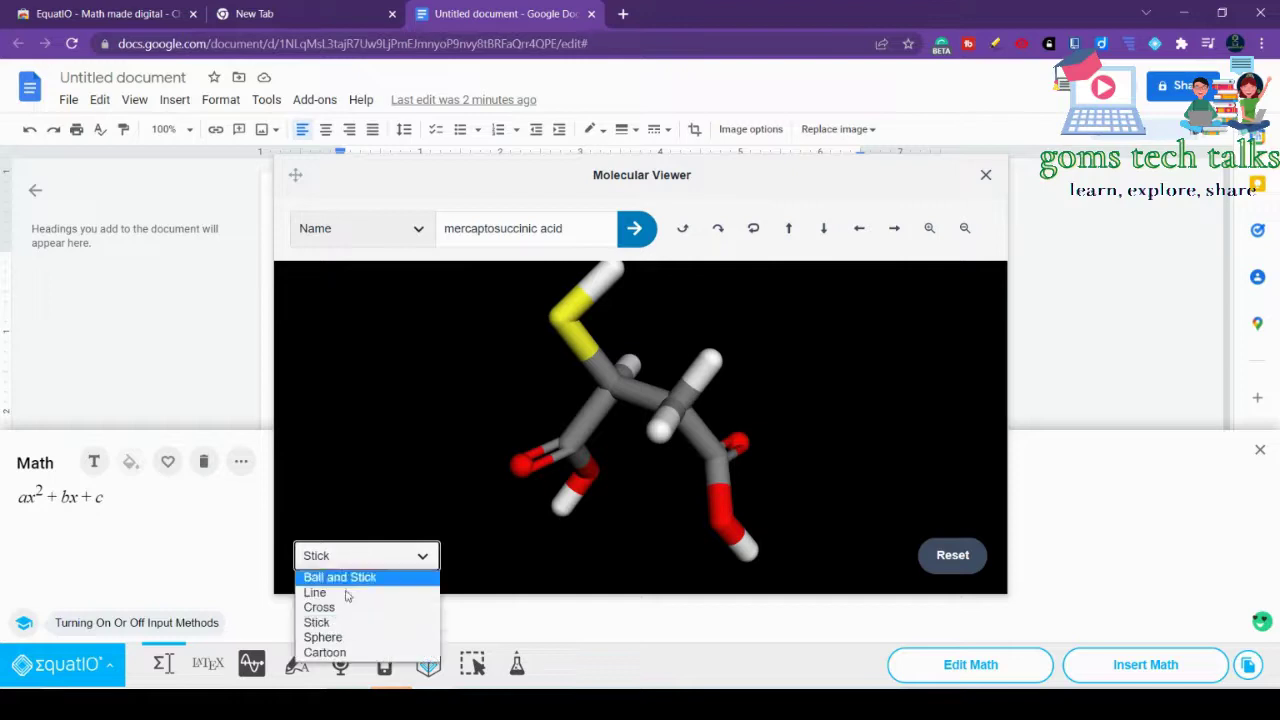
{"action": "left_click", "coordinate": [340, 577]}
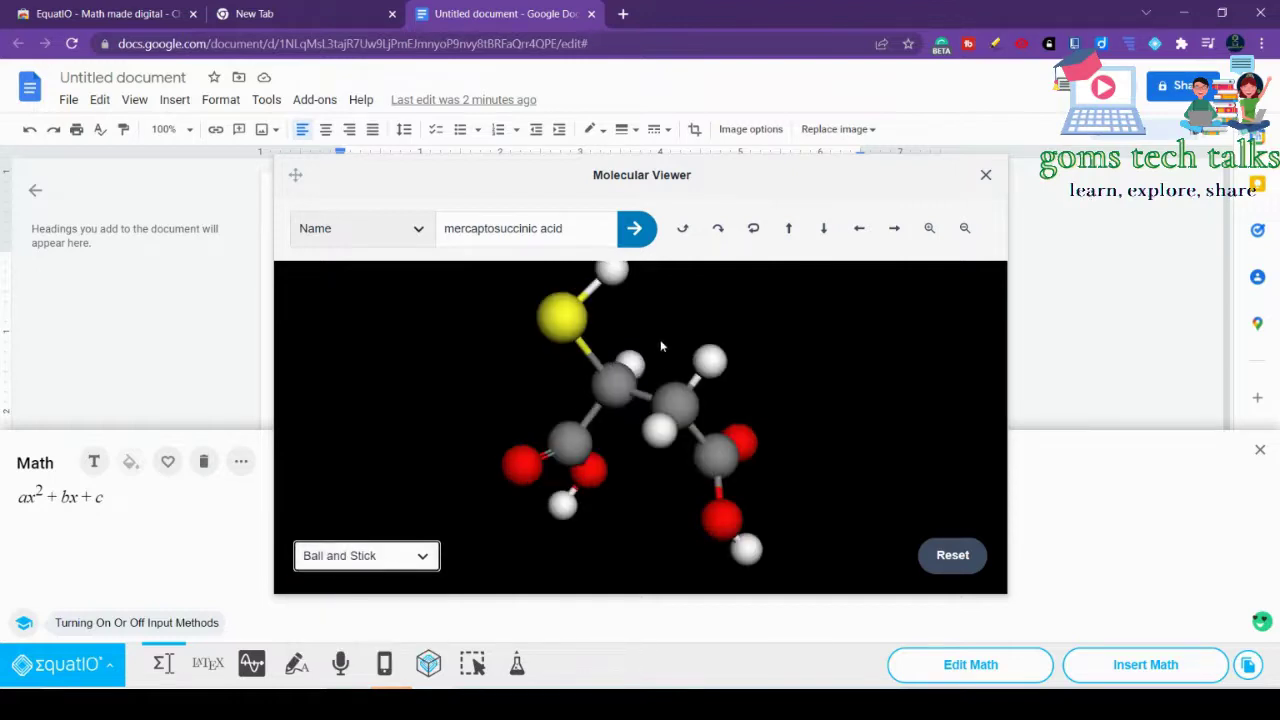
- Reposition the Molecular Viewer window, view the molecule smaller, and close the viewer
{"action": "left_click_drag", "start_coordinate": [299, 179], "coordinate": [384, 225]}
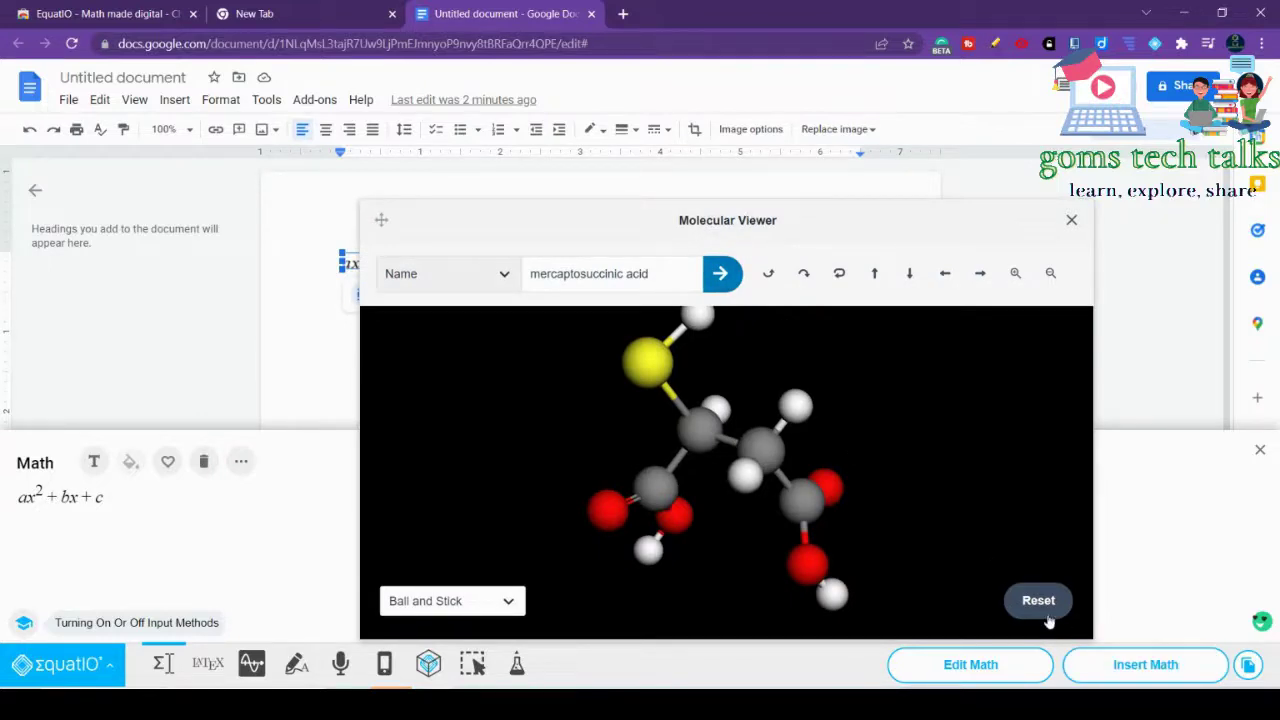
{"action": "scroll", "coordinate": [740, 492], "scroll_direction": "down", "scroll_amount": 2}
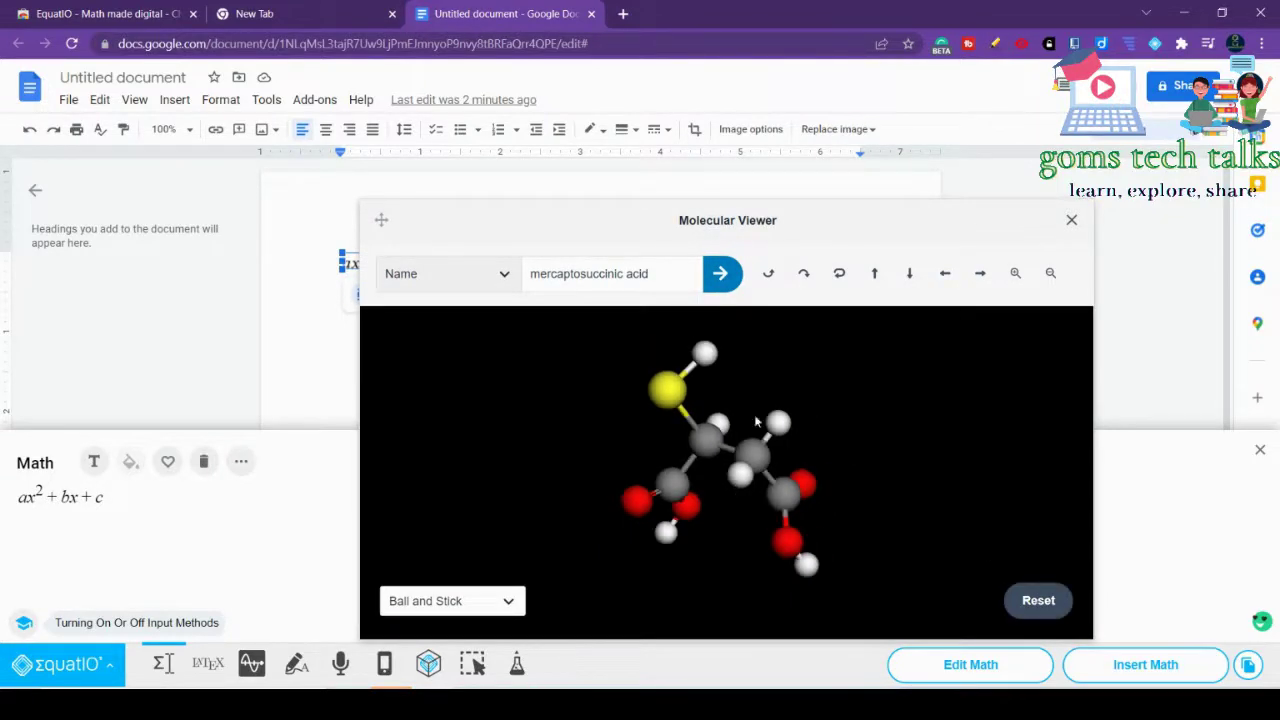
{"action": "left_click", "coordinate": [1073, 221]}
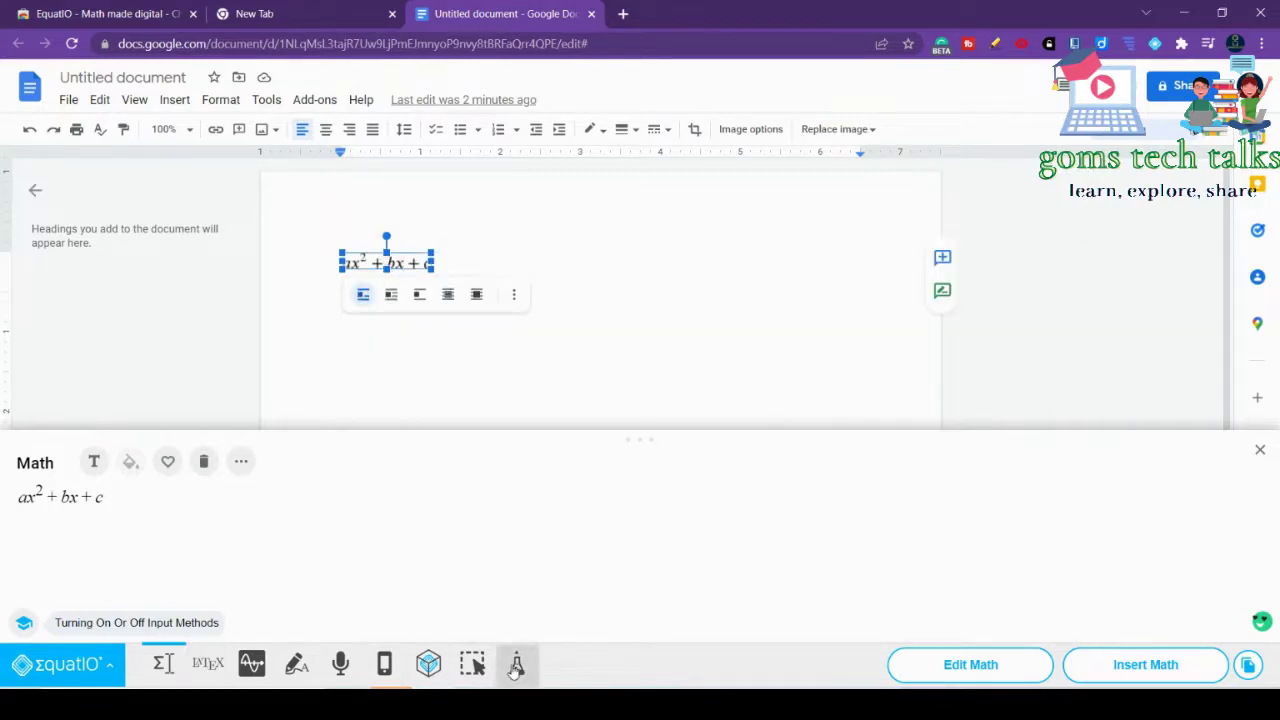
- Open the Periodic Table and read the description of titanium
{"action": "left_click", "coordinate": [514, 664]}
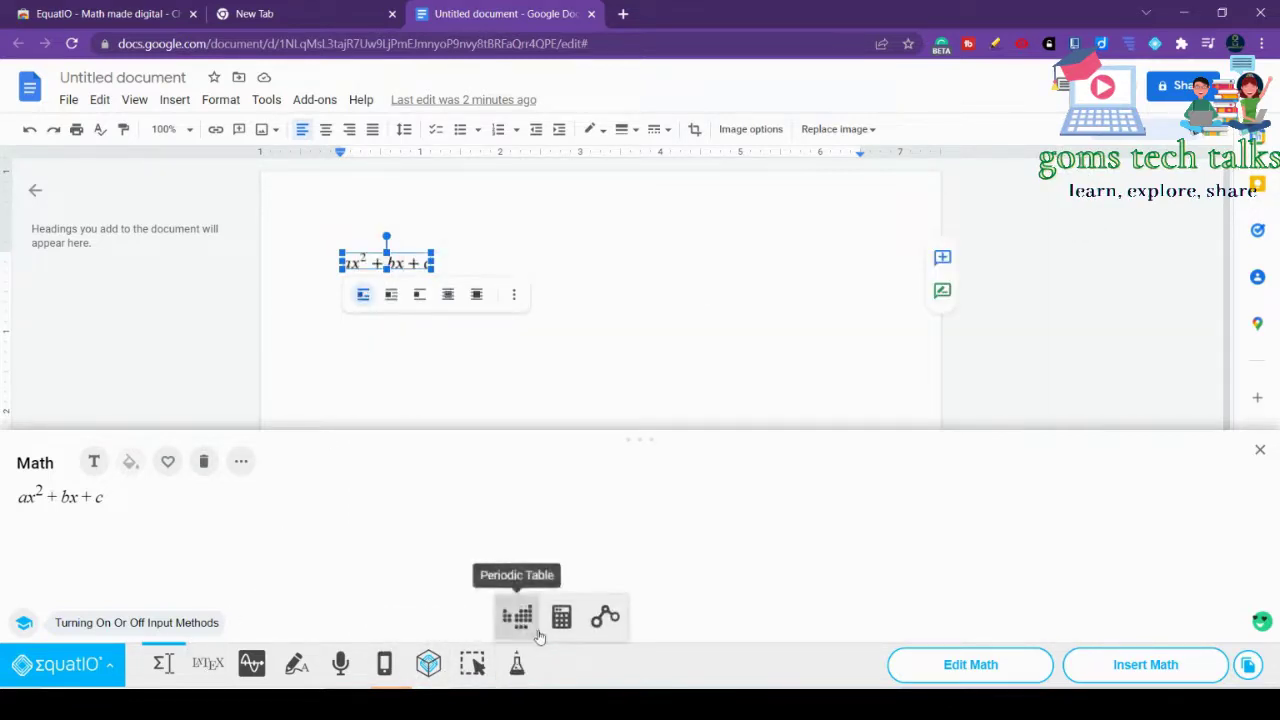
{"action": "left_click", "coordinate": [519, 620]}
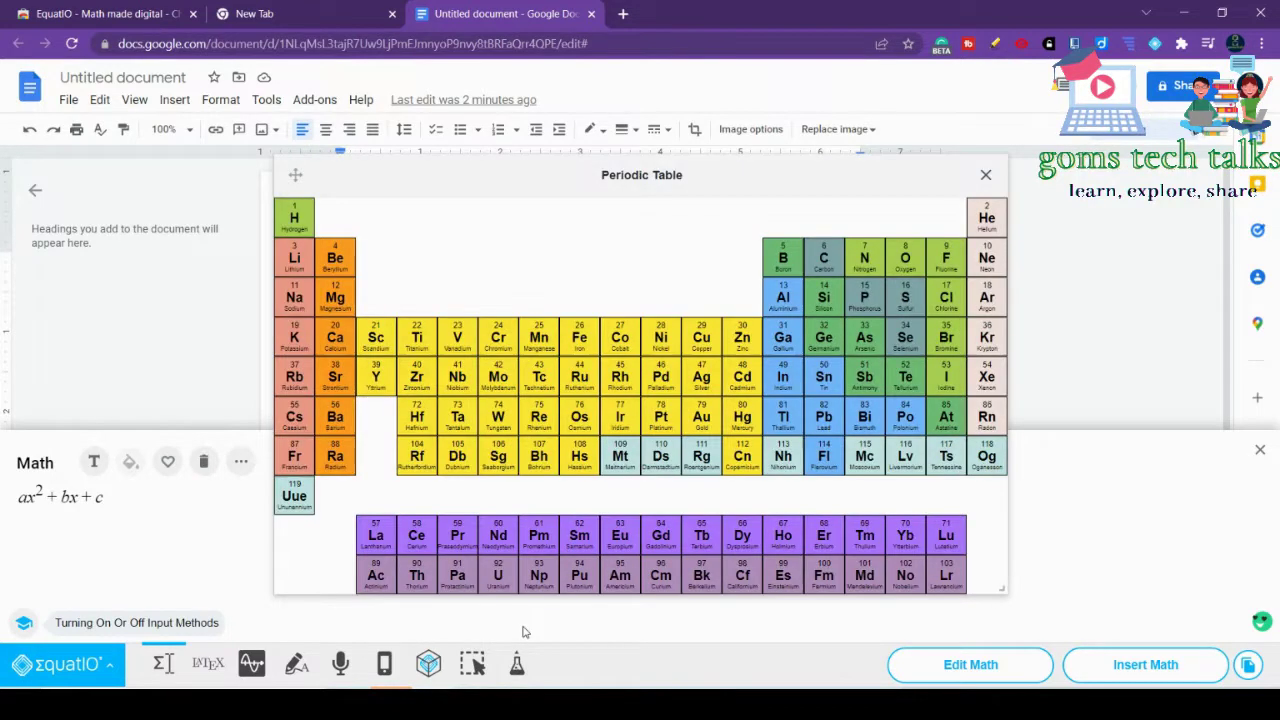
{"action": "left_click", "coordinate": [424, 338]}
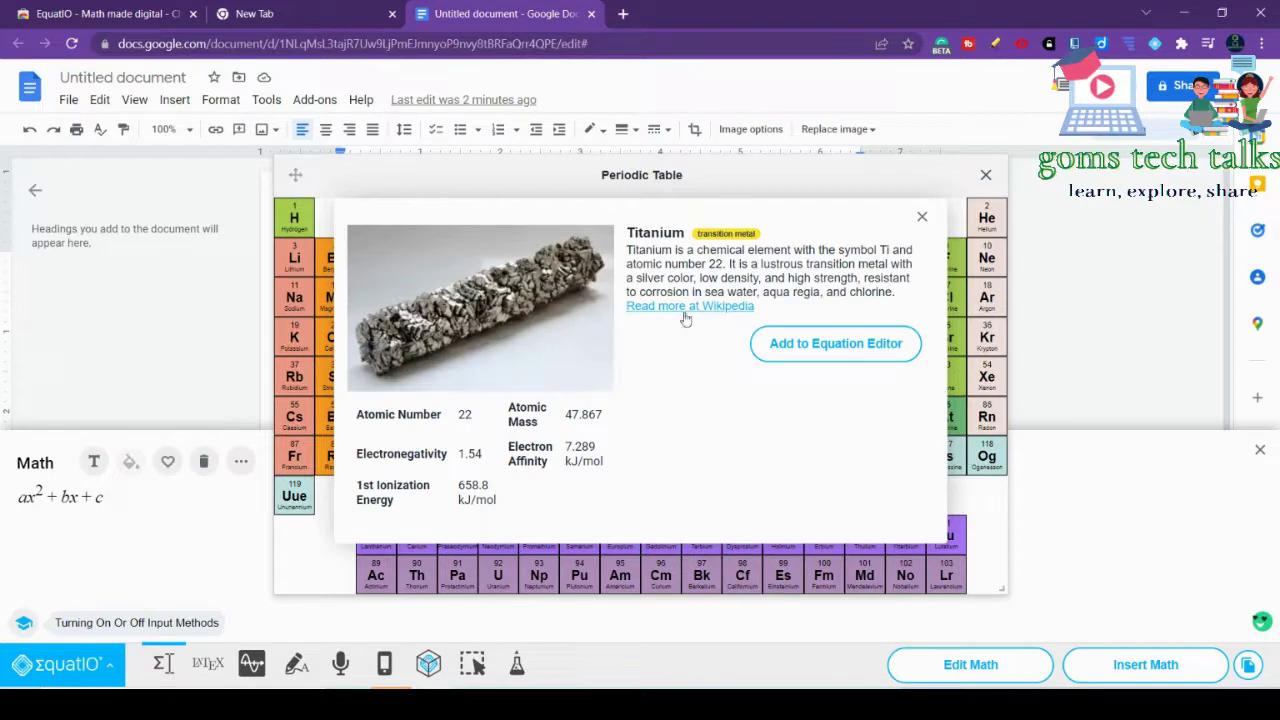
{"action": "left_click_drag", "start_coordinate": [632, 250], "coordinate": [905, 304]}
{"action": "left_click", "coordinate": [908, 304]}
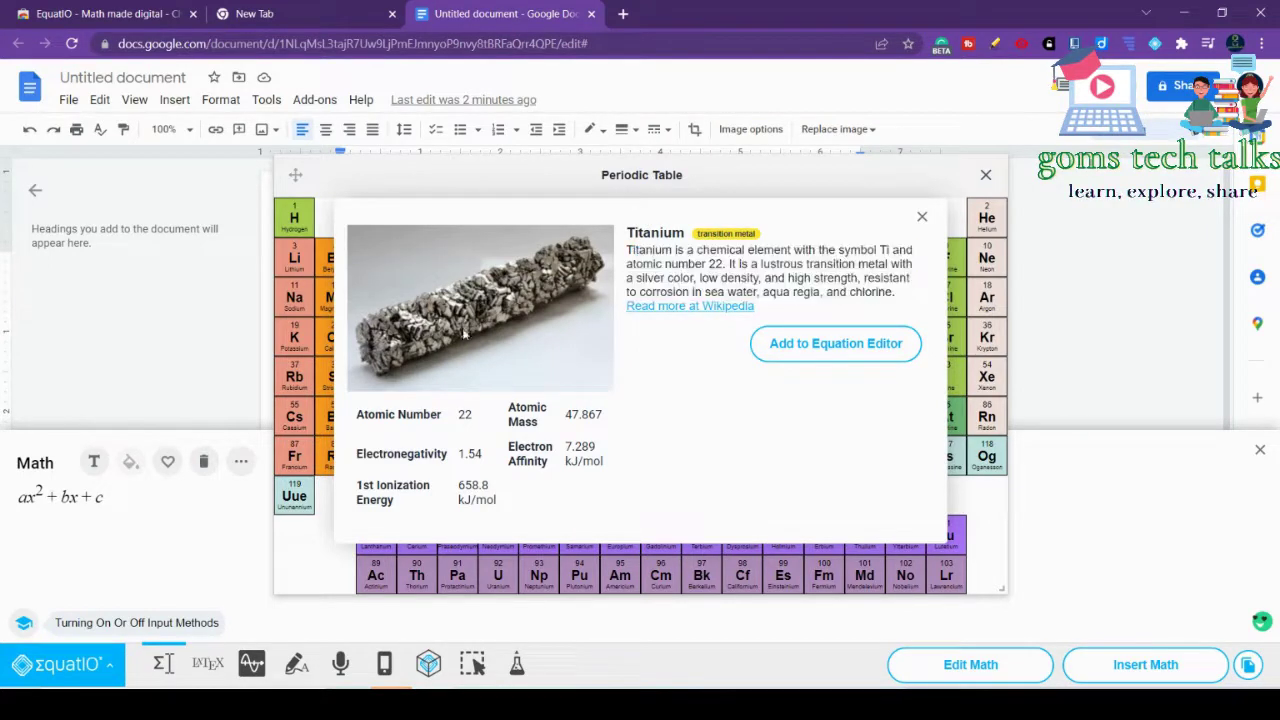
- Add titanium to the equation editor, select its Ti symbol there, and close the element's details
{"action": "left_click", "coordinate": [788, 343]}
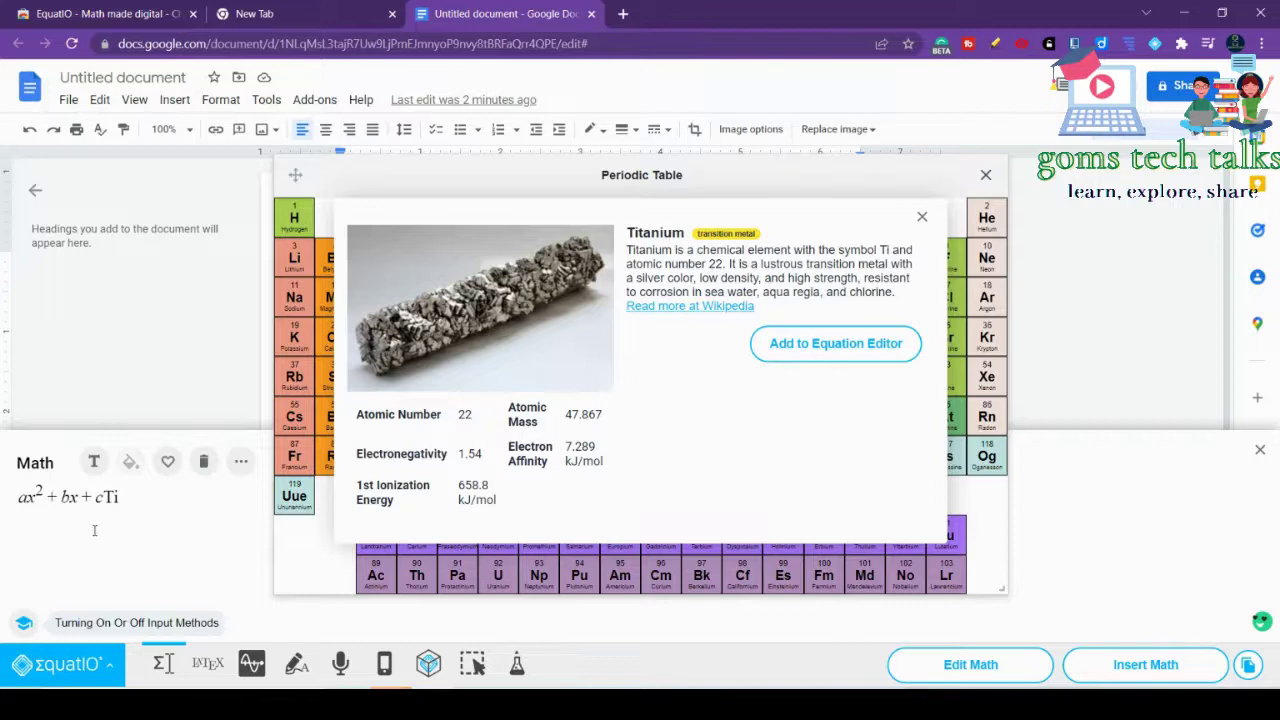
{"action": "left_click_drag", "start_coordinate": [123, 497], "coordinate": [104, 497]}
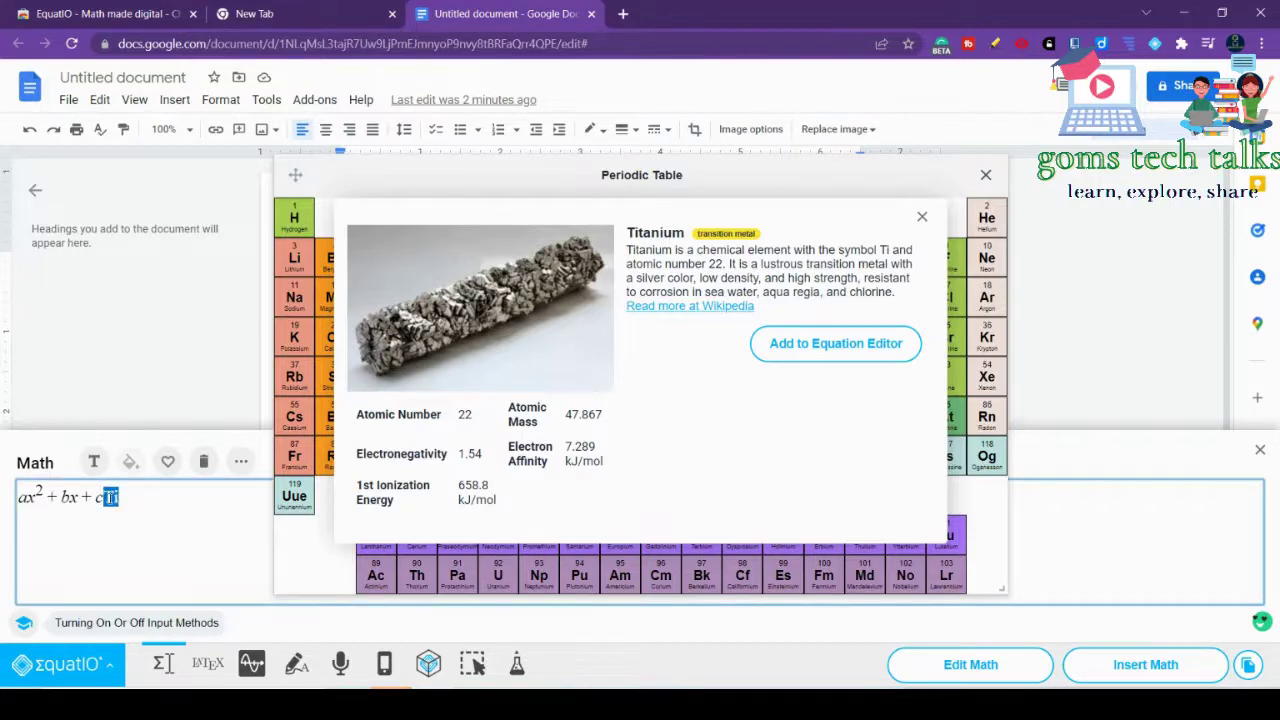
{"action": "left_click", "coordinate": [921, 216]}
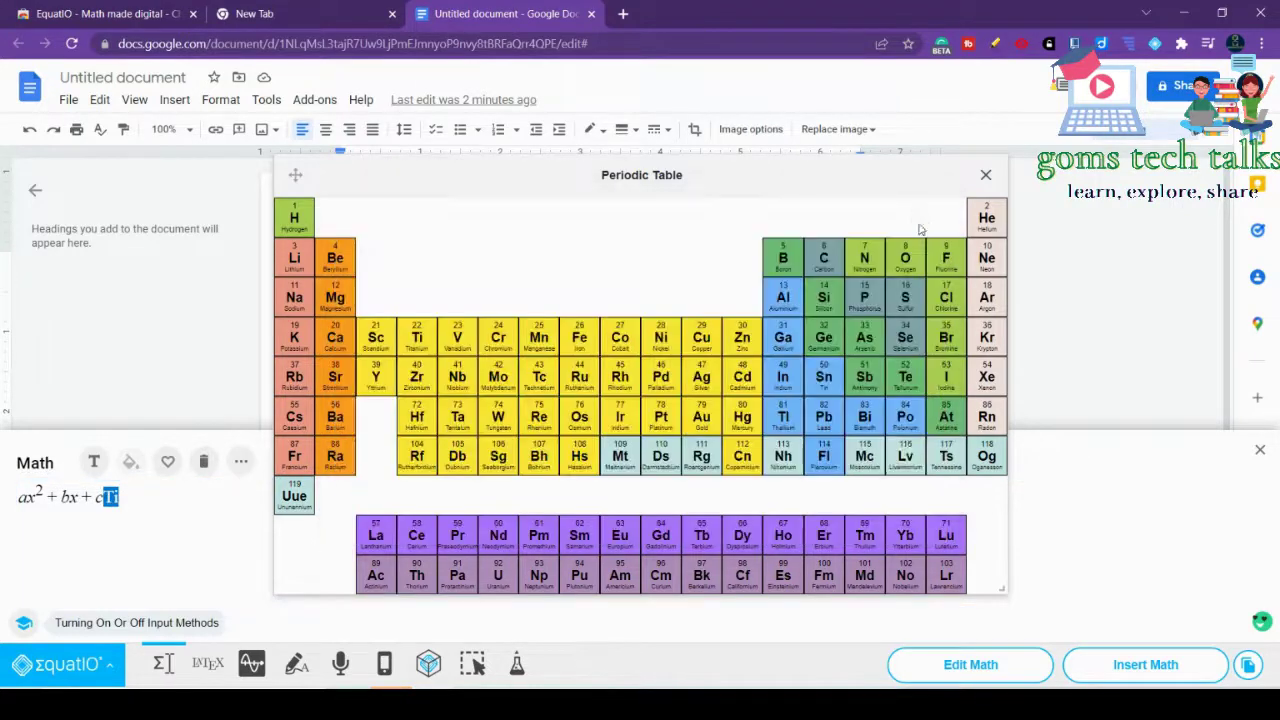
- View the details of livermorium and platinum, and close the Periodic Table
{"action": "left_click", "coordinate": [904, 463]}
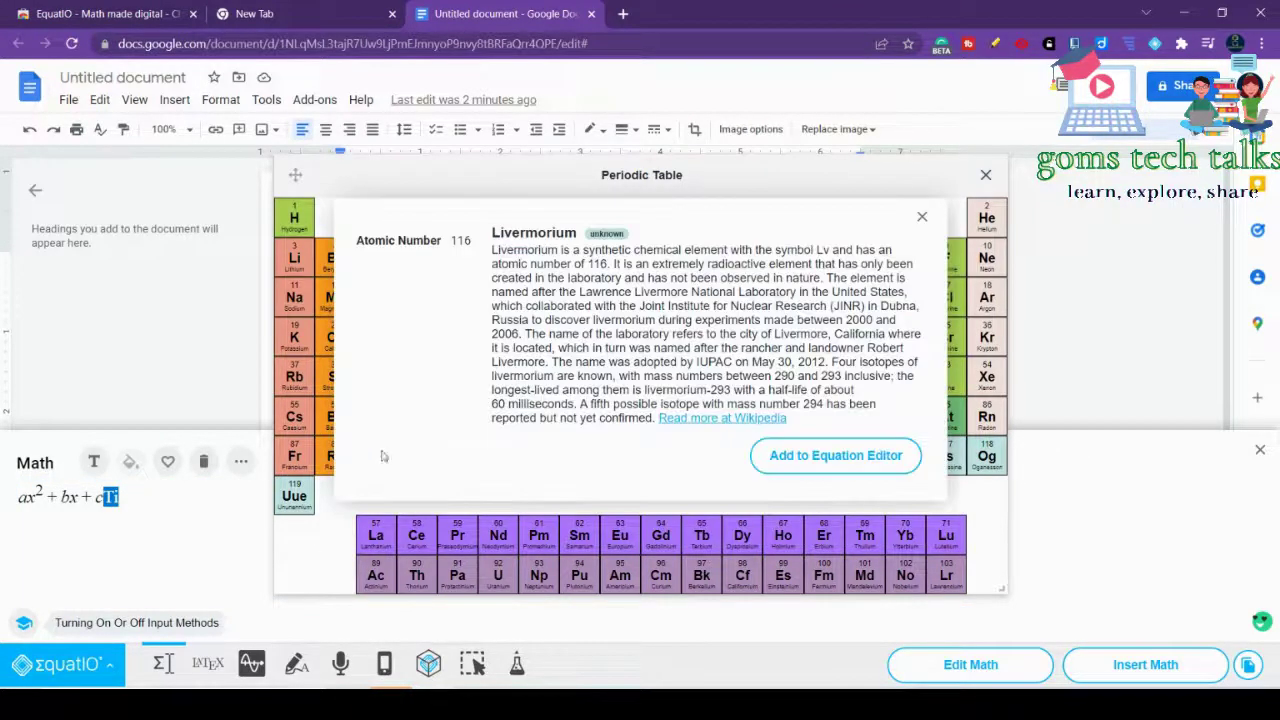
{"action": "left_click", "coordinate": [921, 218]}
{"action": "left_click", "coordinate": [661, 418]}
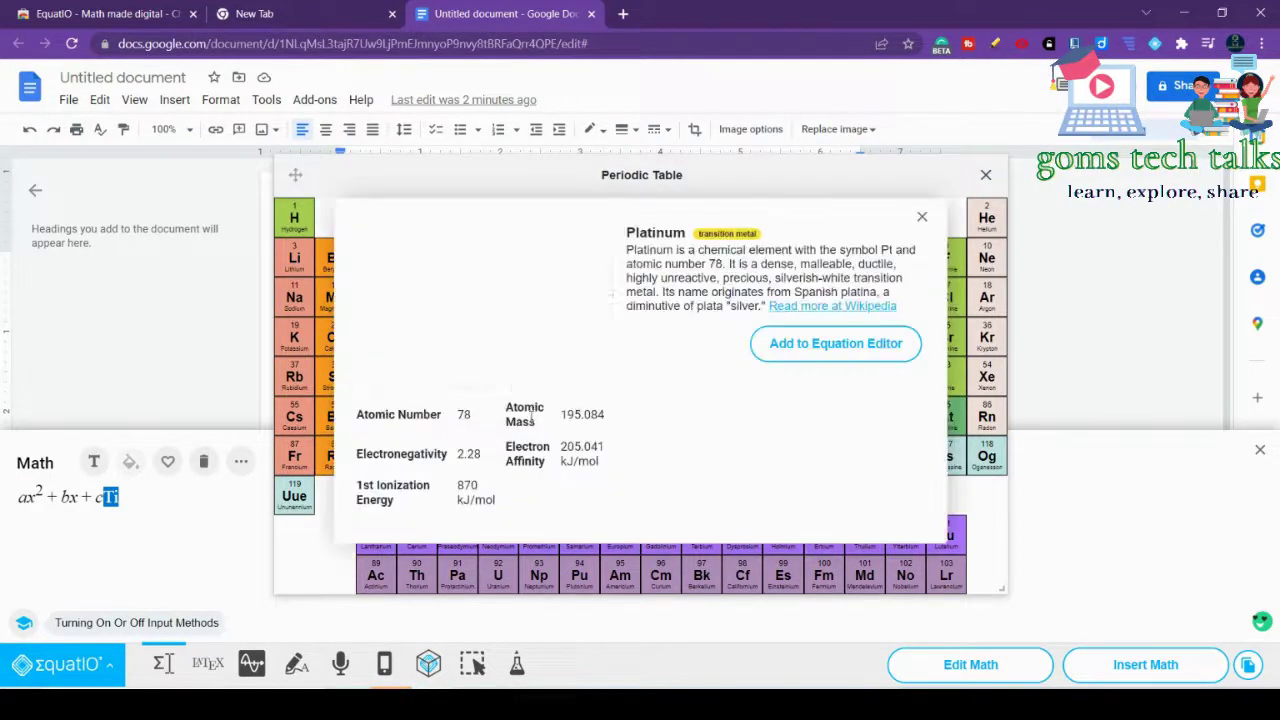
{"action": "left_click", "coordinate": [921, 217]}
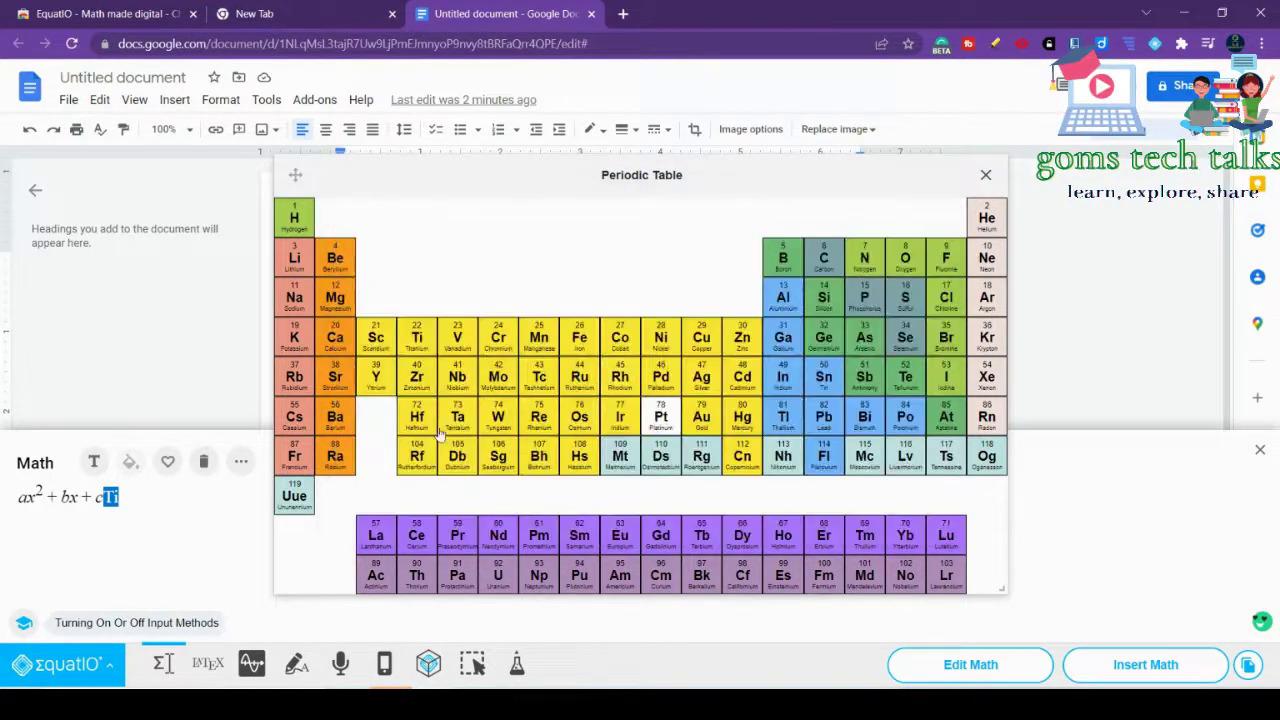
{"action": "left_click", "coordinate": [985, 175]}
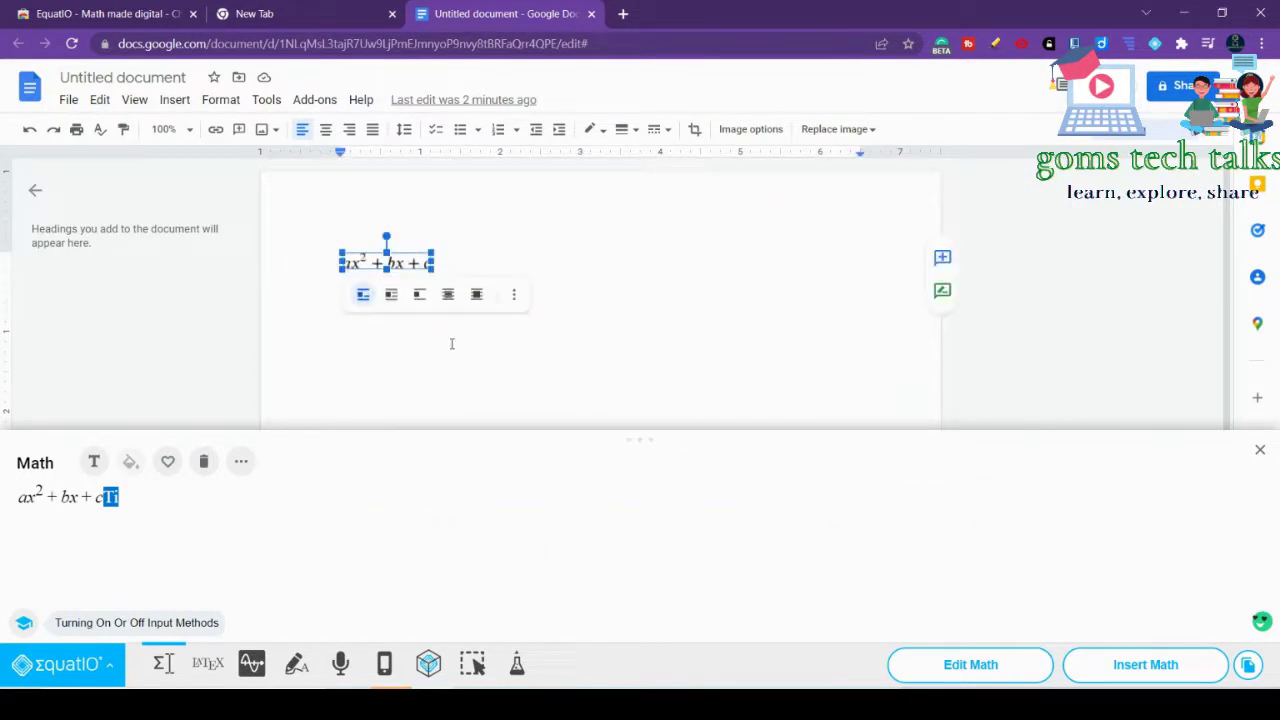